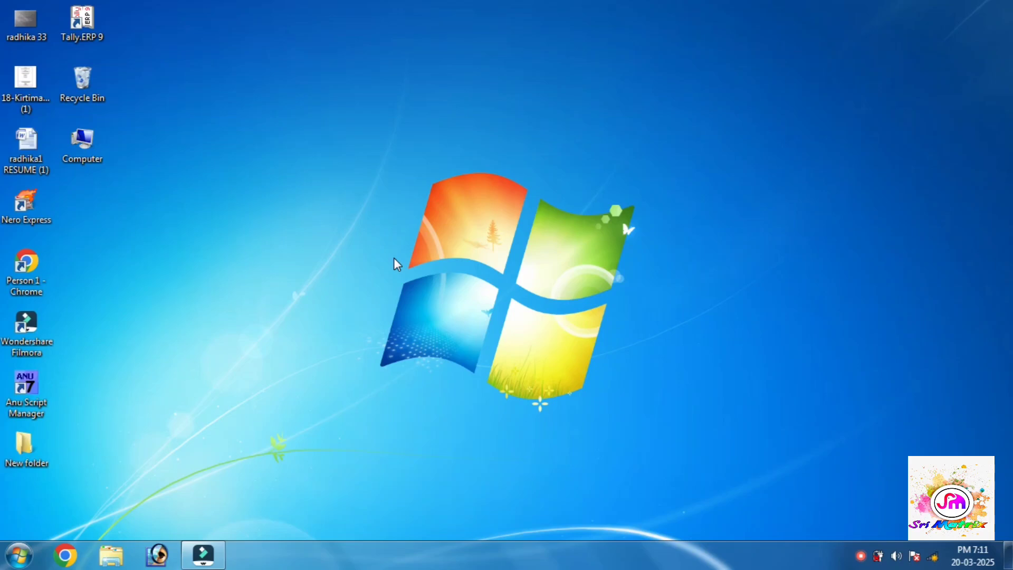
- Refresh the desktop and launch Excel from the Run dialog, opening a blank Book1
right_click(394, 257)
click(426, 305)
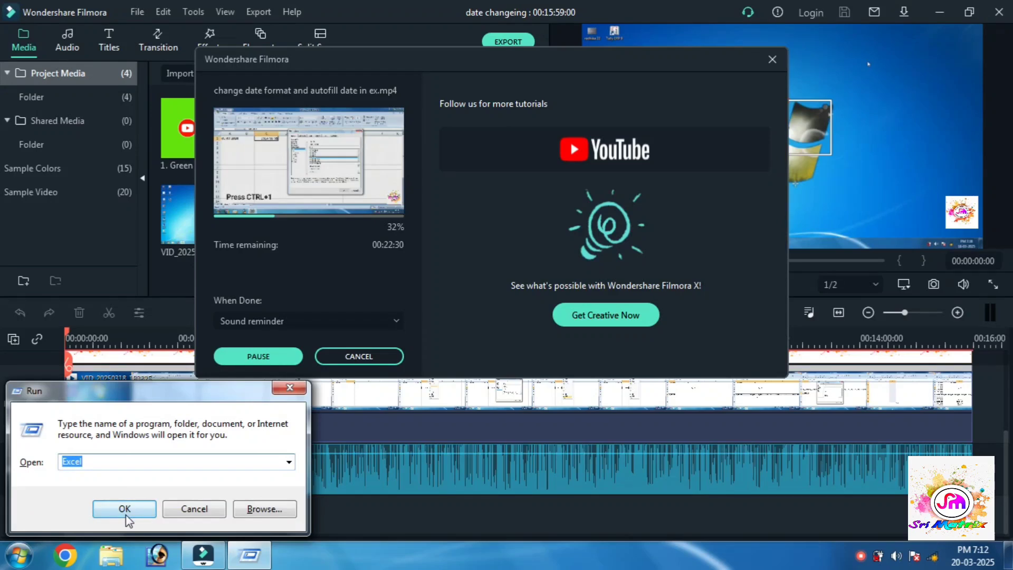
click(127, 515)
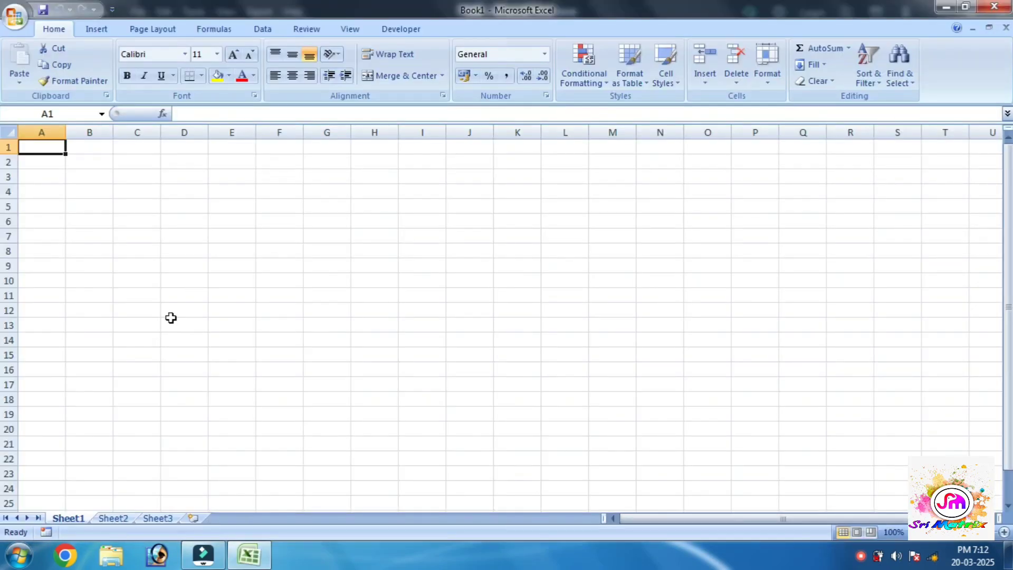
- Merge cells B2 through I2 into one centred cell
ctrl+scroll(171, 317, up, 3)
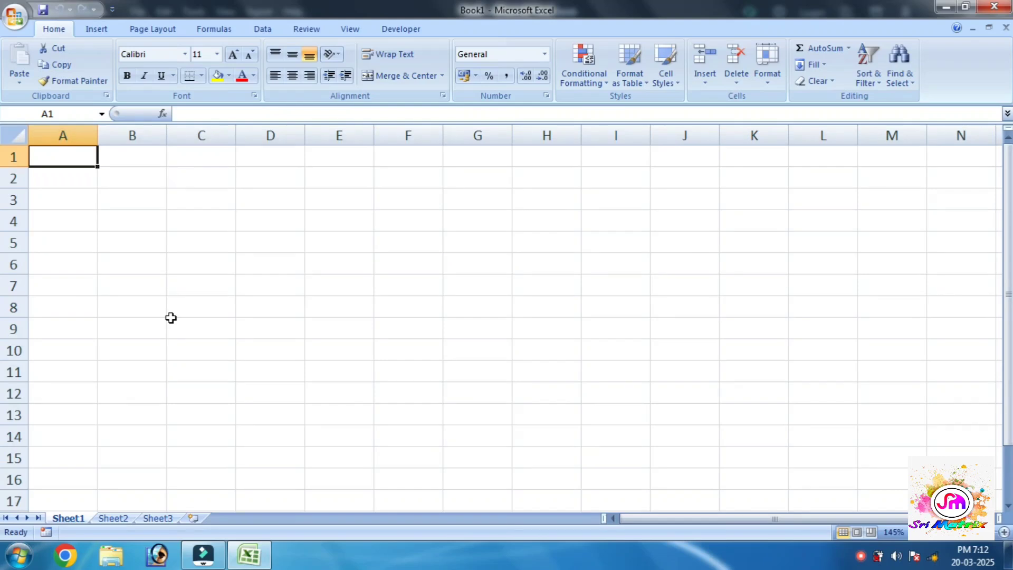
ctrl+scroll(170, 317, down, 1)
ctrl+scroll(170, 317, up, 7)
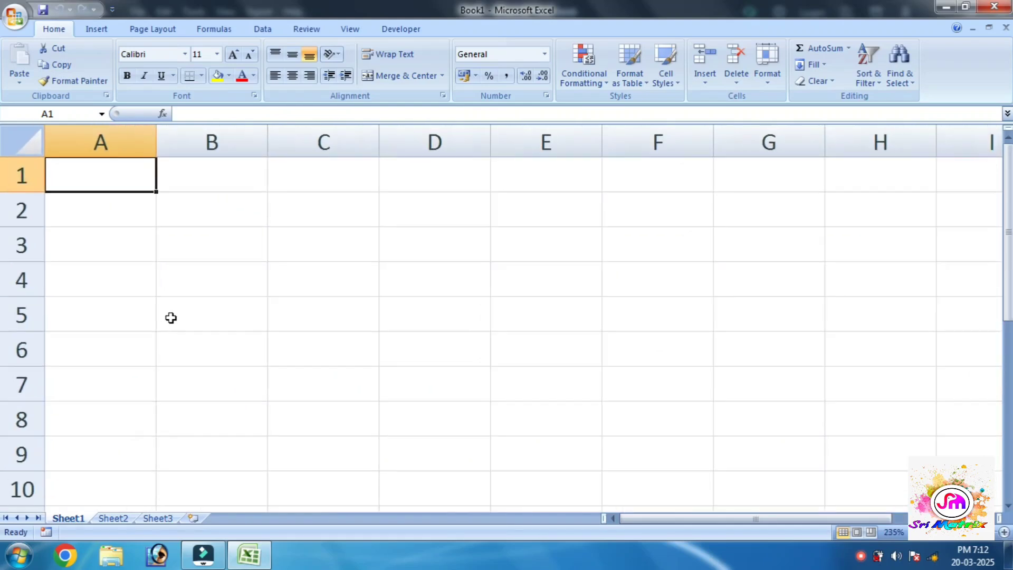
scroll(171, 317, down, 3)
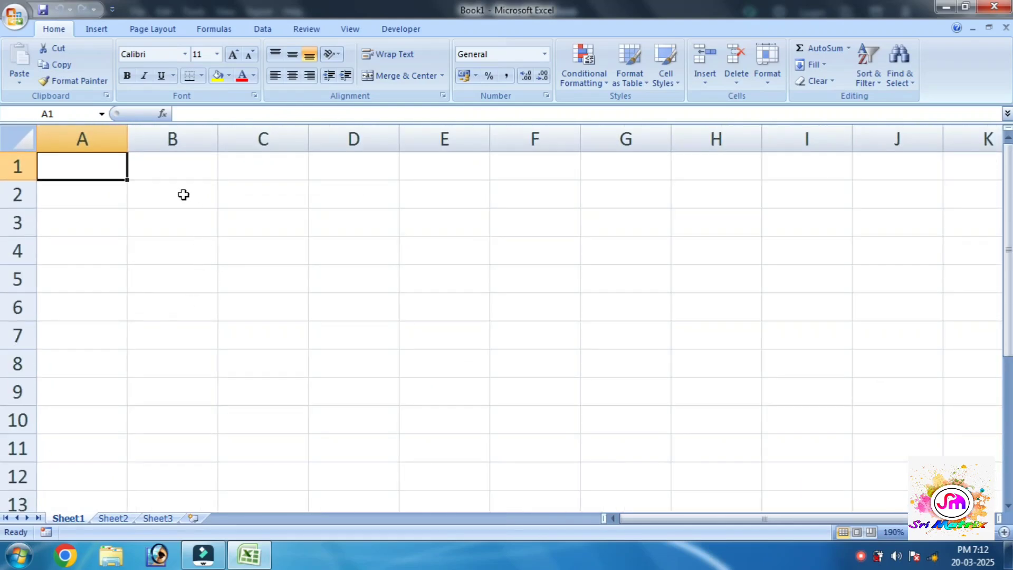
drag(226, 194, 453, 195)
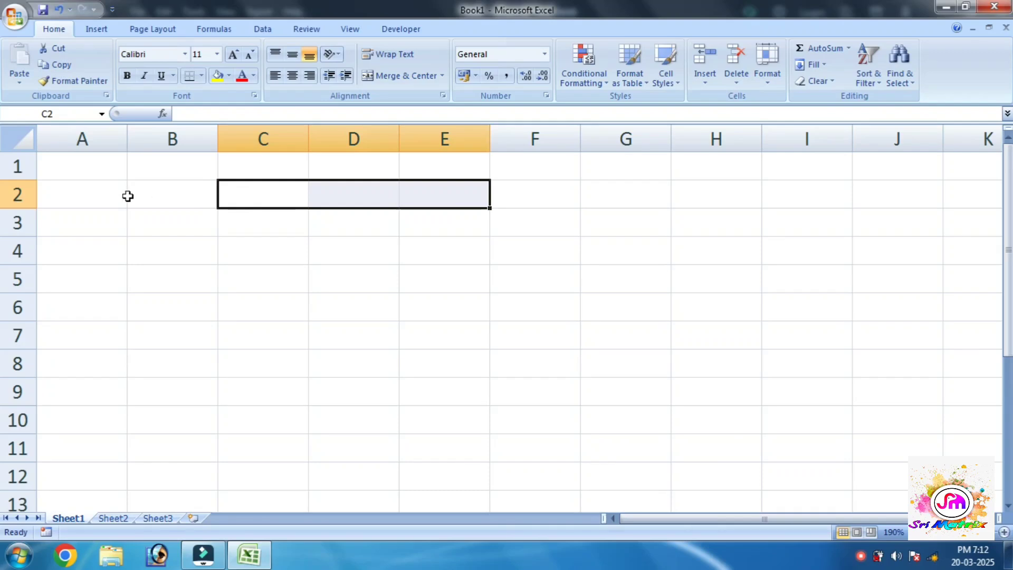
drag(127, 196, 788, 197)
click(402, 76)
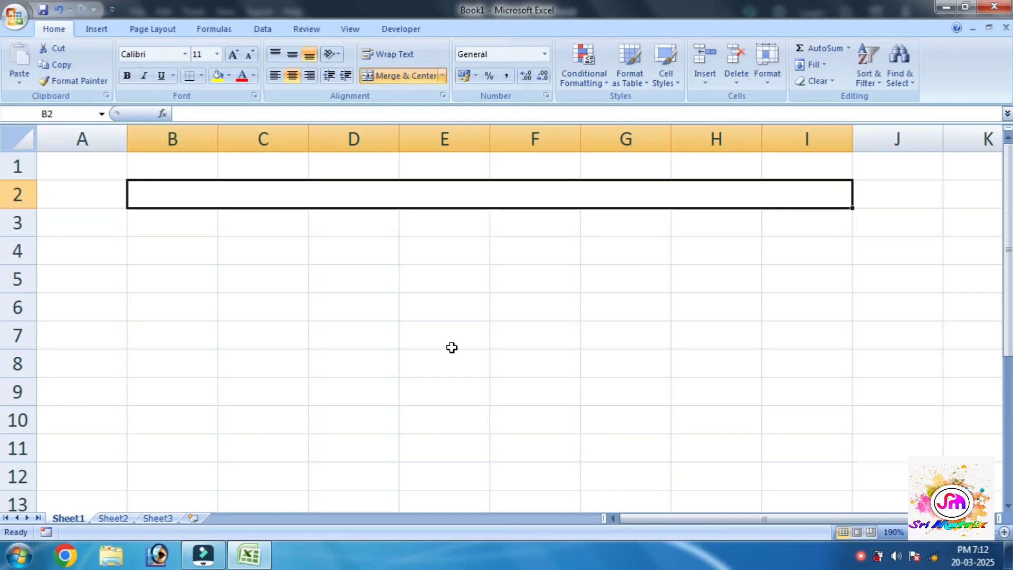
- Enter the title 'NAME AND NUMBER DIVIDED ONE CELL TO DIFFERENT CELLS IN EXCEL' in the merged cell
text(NAM)
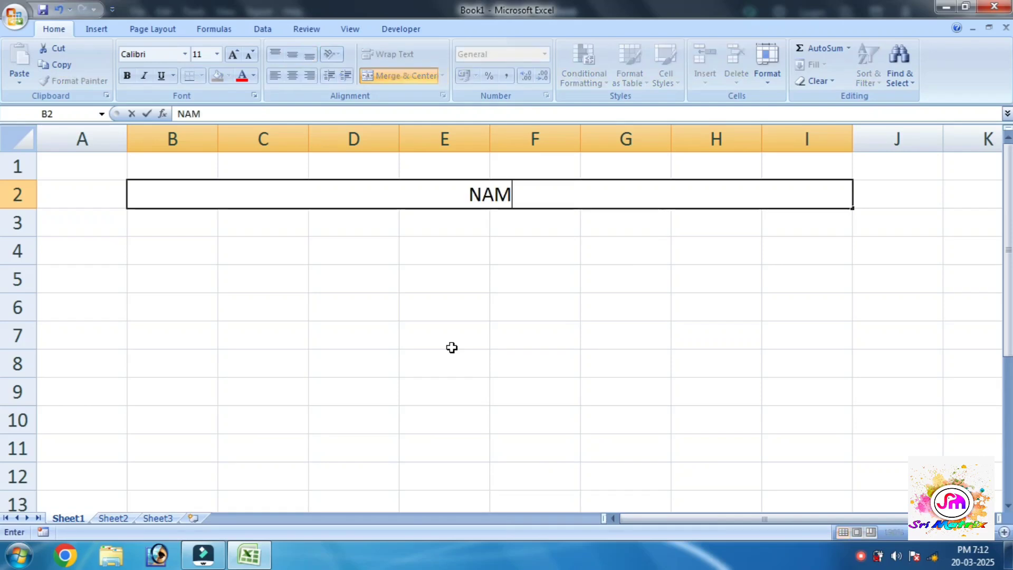
text(E AND NUM)
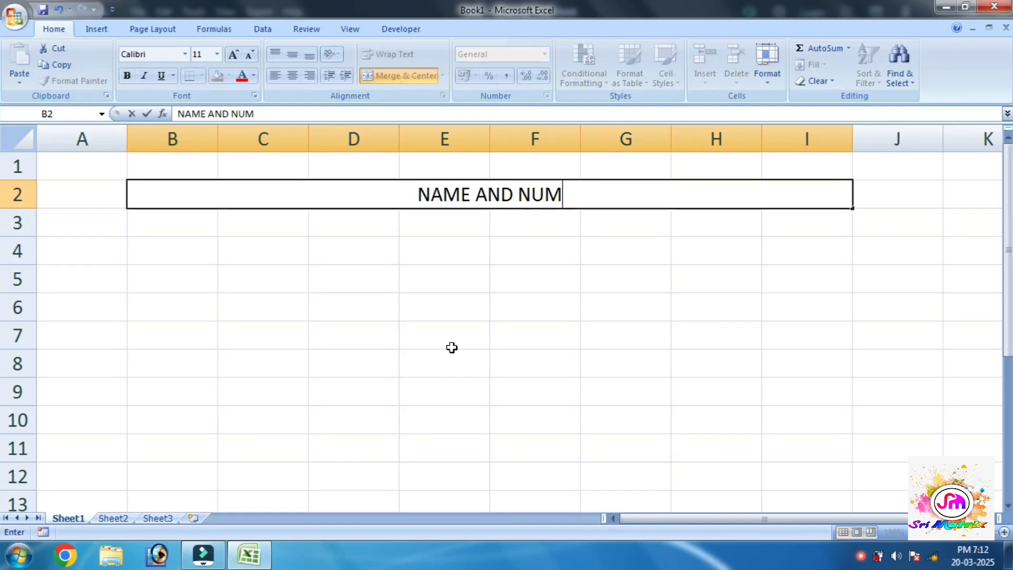
text(BER DIVE)
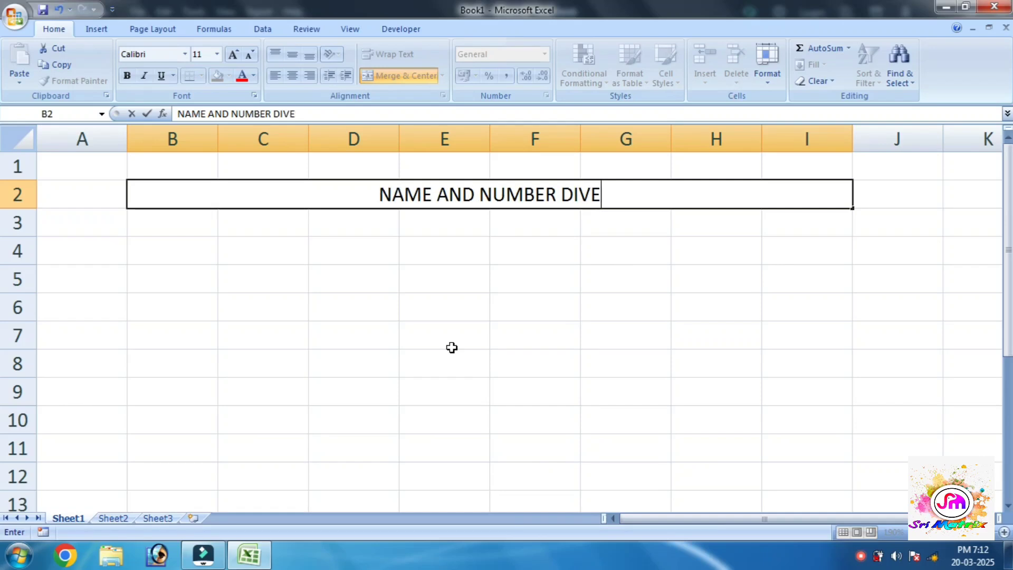
key(BackSpace)
text(IDEN)
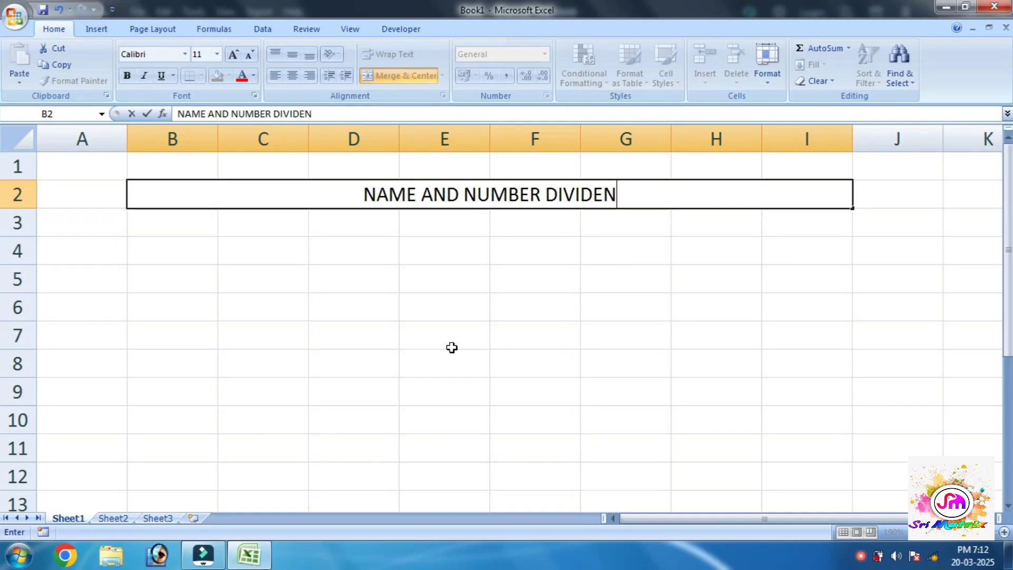
key(BackSpace)
text(D)
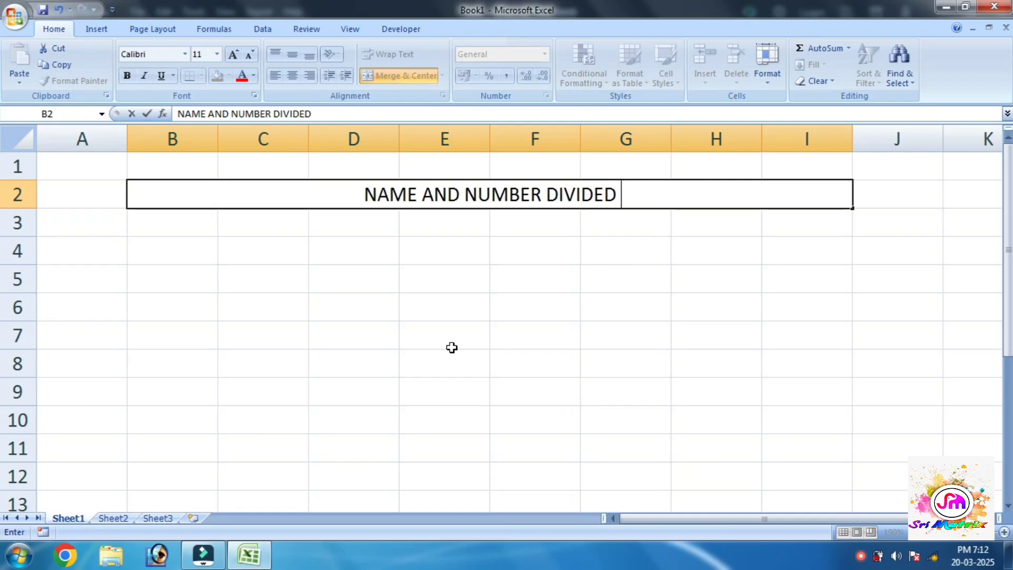
text( ONE CELL TO)
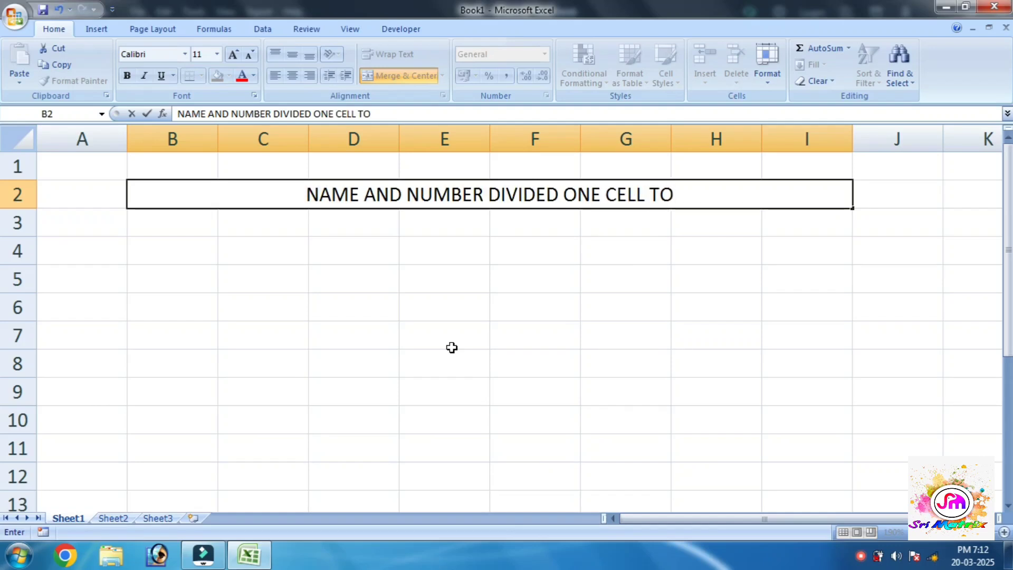
text( DIF)
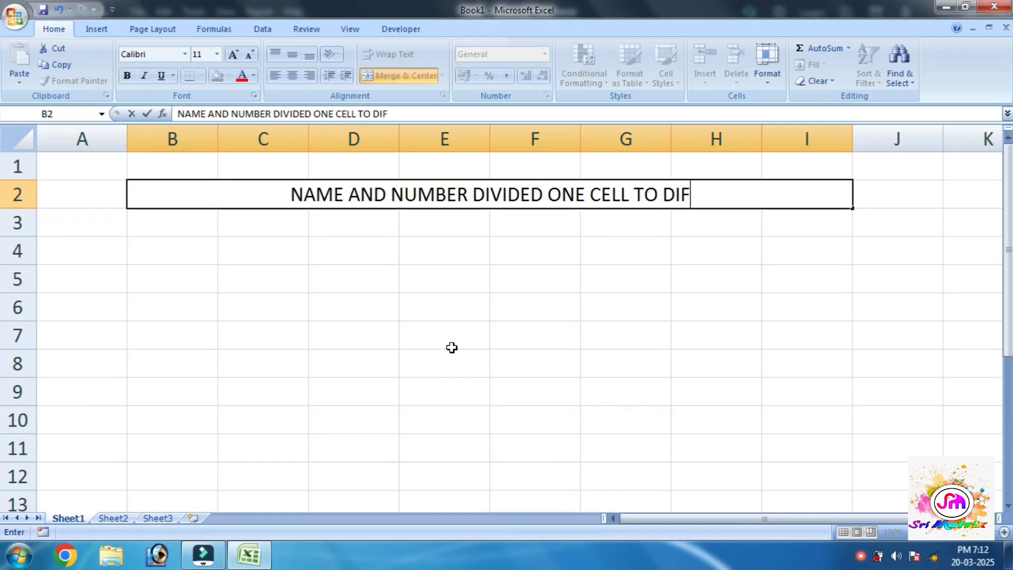
text(FERENT)
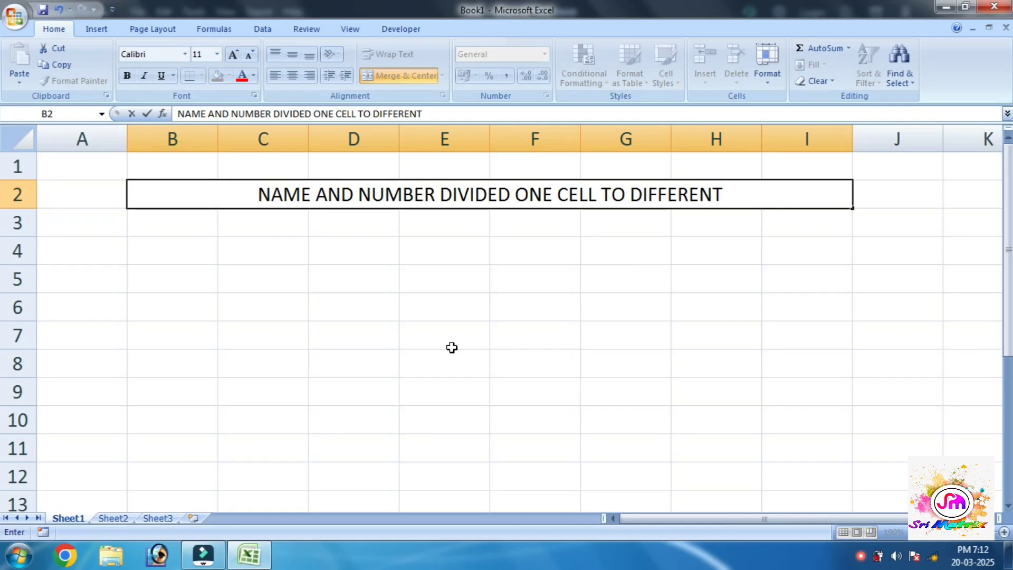
text( CELLS)
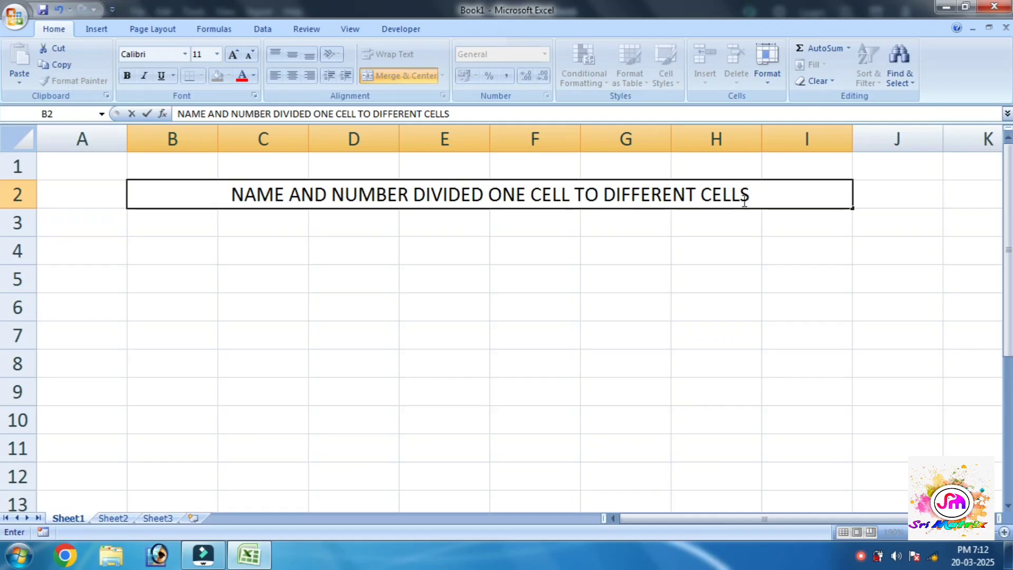
text(IN EXCEL)
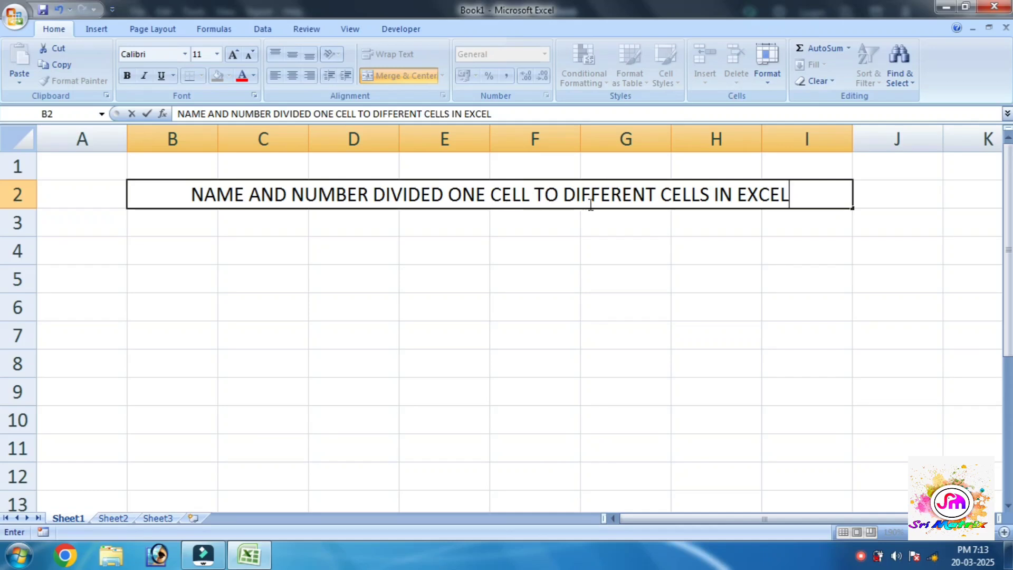
- Give the merged title cell the red Accent2 cell style
click(185, 274)
click(185, 194)
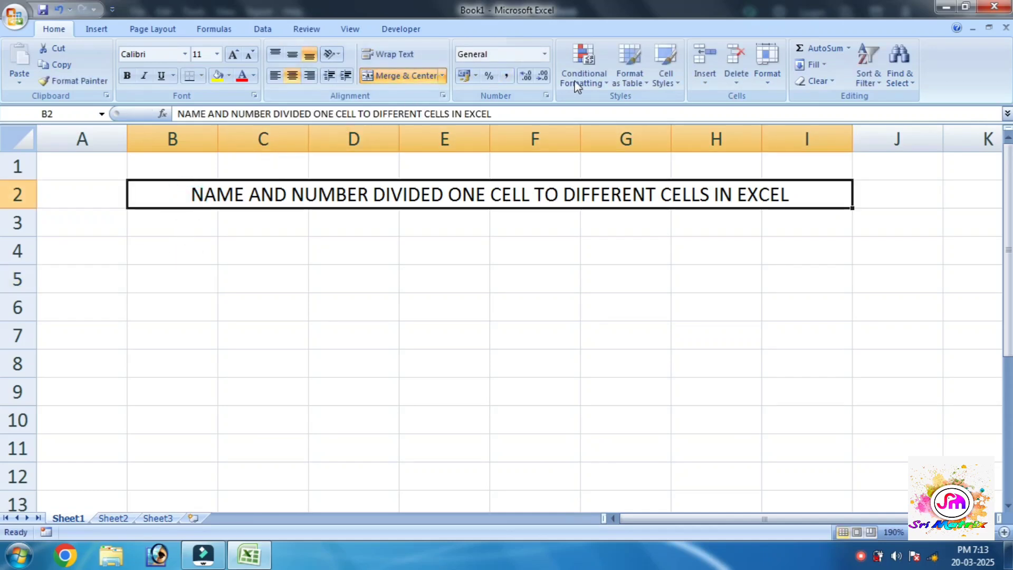
click(666, 79)
click(648, 302)
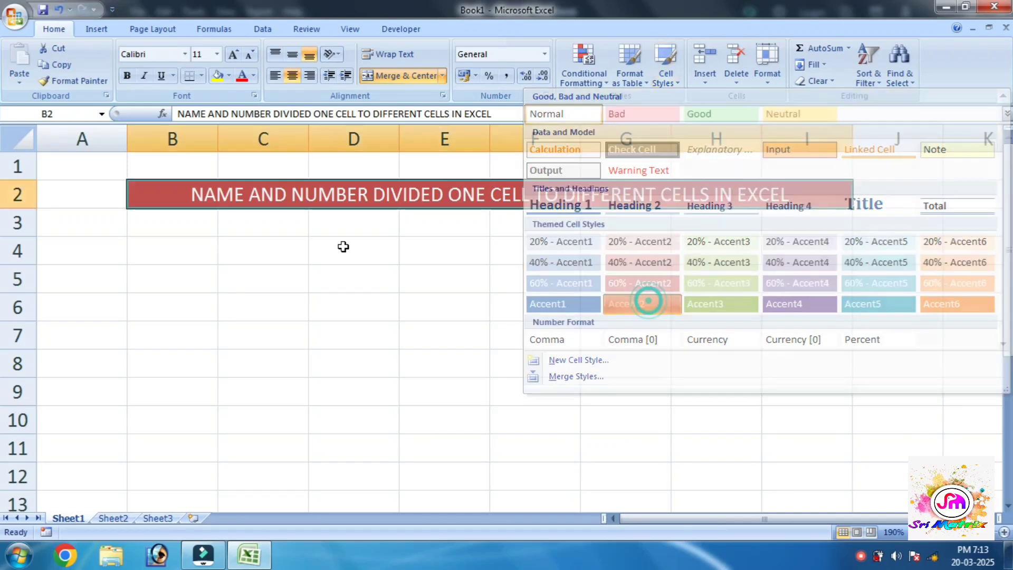
- Enter 'PARTICULAR DATA' in B3 and autofit column B to it
click(198, 230)
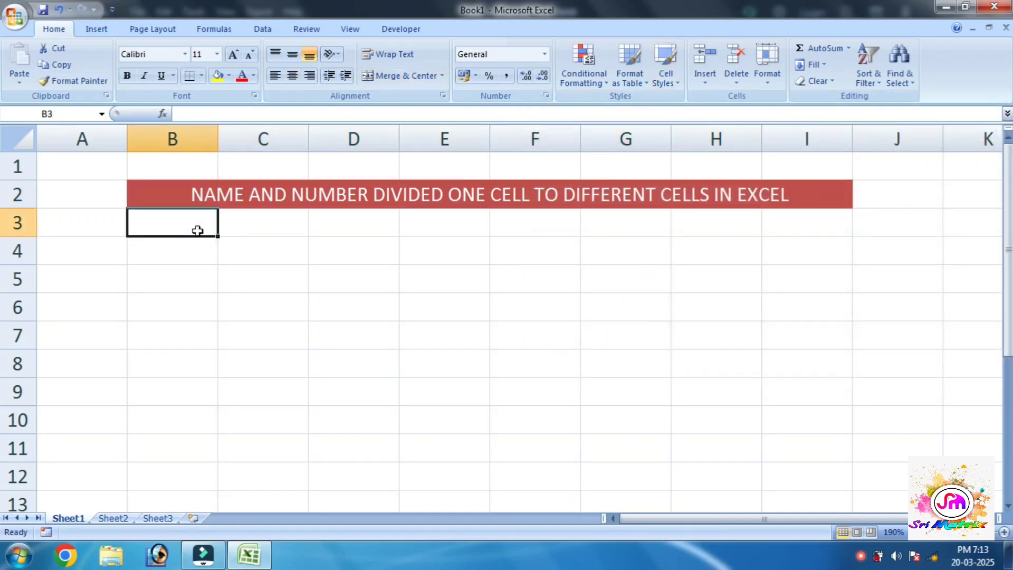
text(PARTICUL)
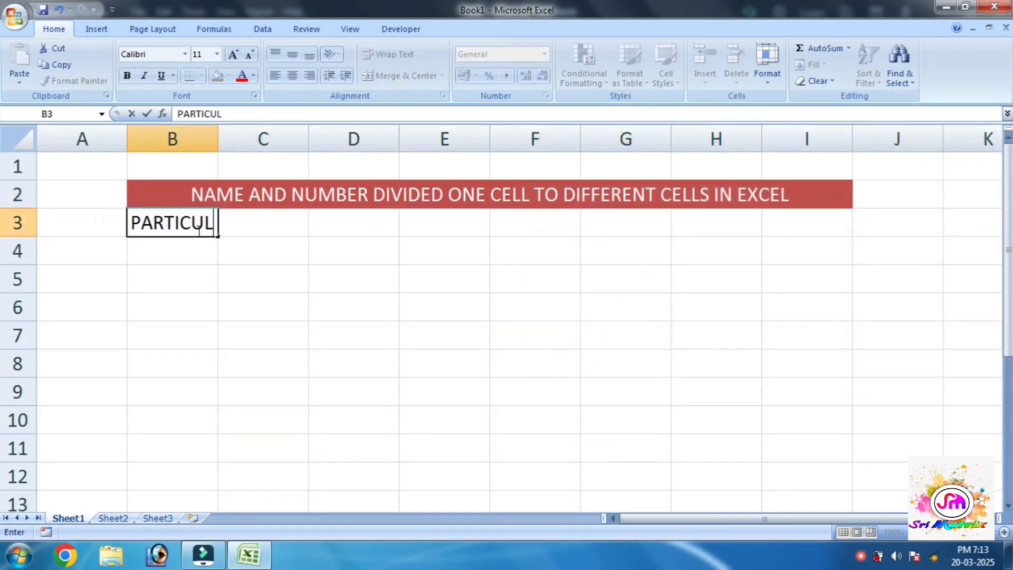
text(AR DATA)
key(Tab)
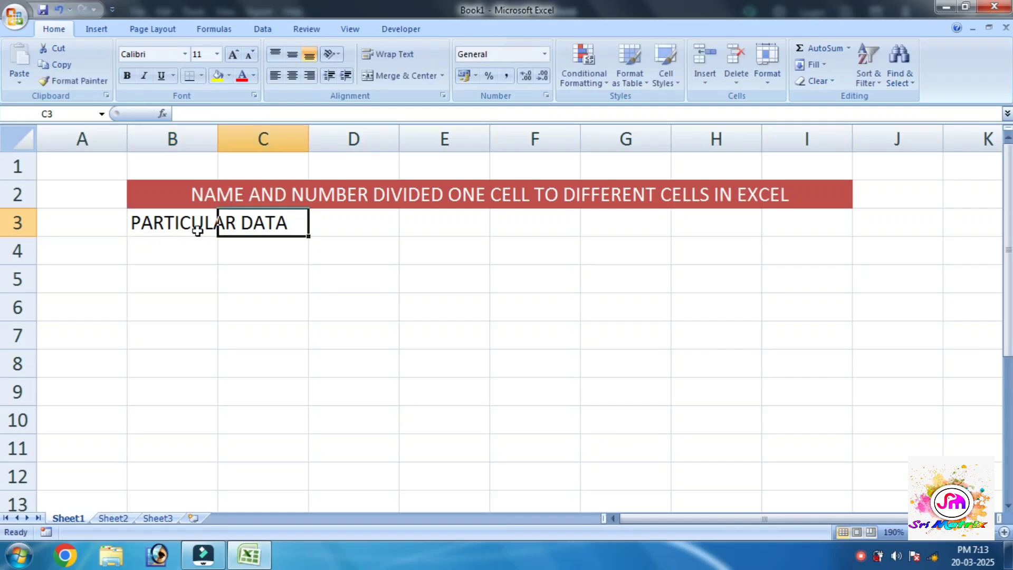
double_click(217, 136)
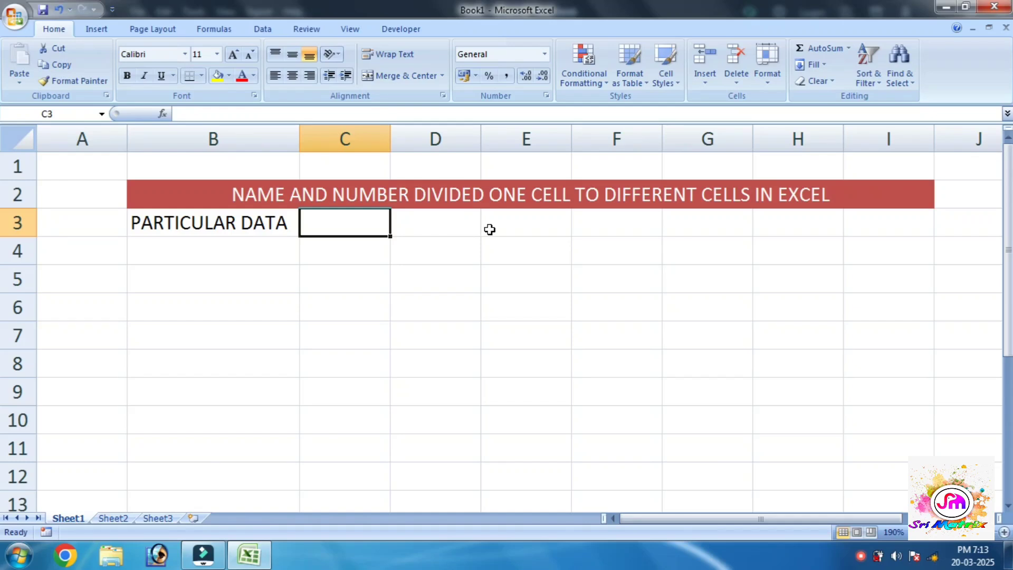
- Enter headers 'NAME' in D3 and 'NUMBER' in E3, then widen columns D and E
click(460, 223)
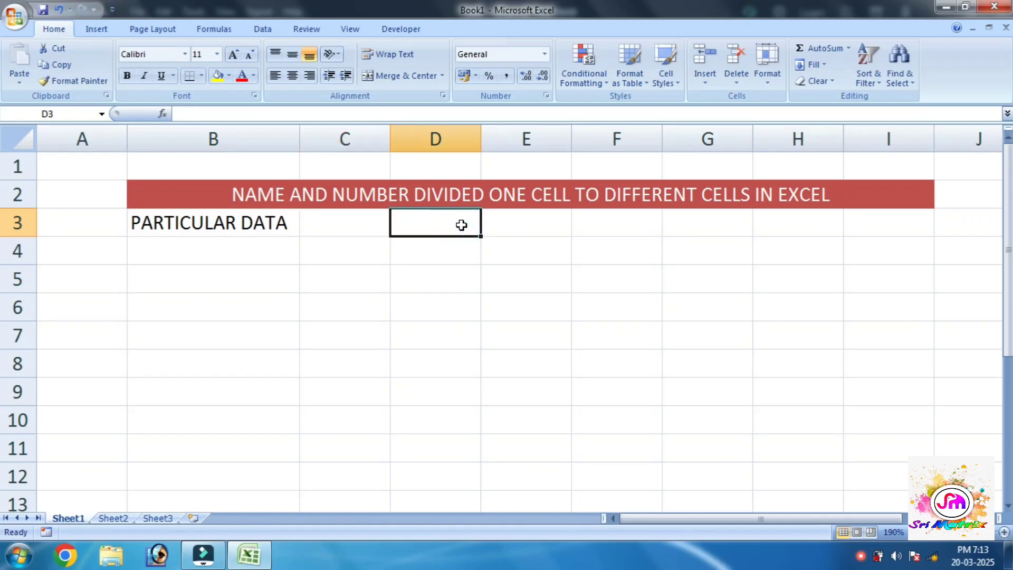
text(NAME)
key(Tab)
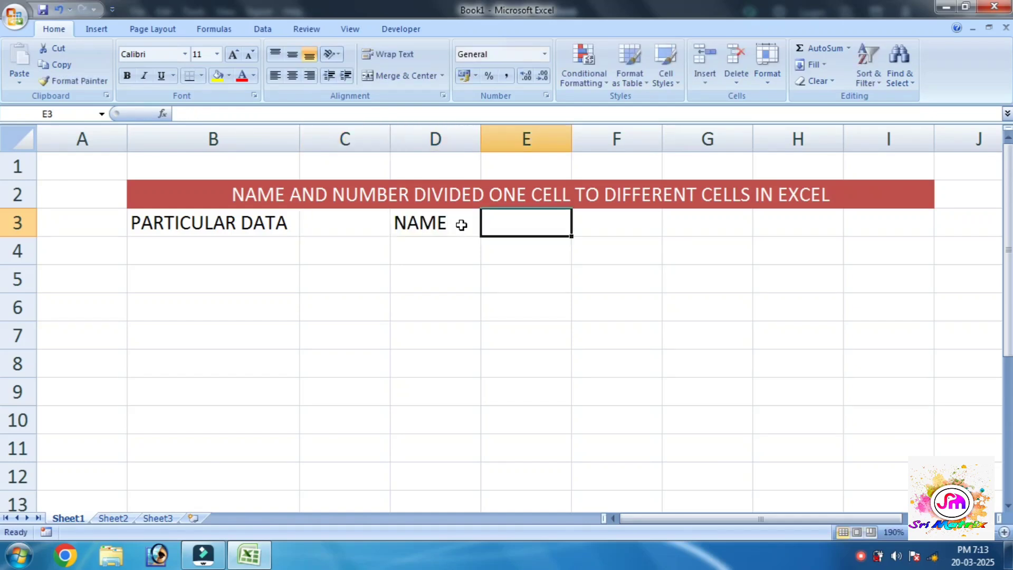
text(NUMBA)
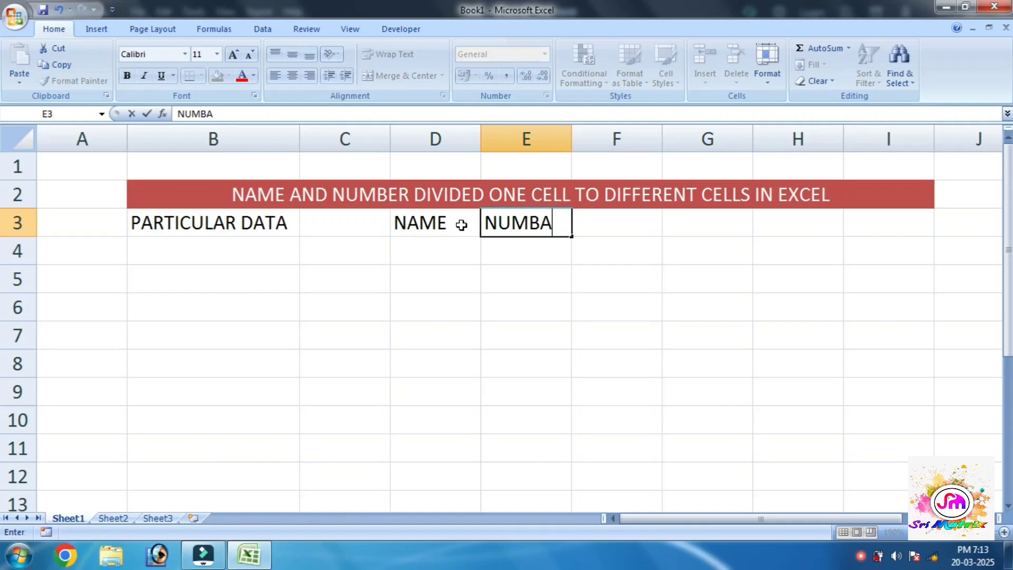
key(BackSpace)
text(ER)
click(414, 296)
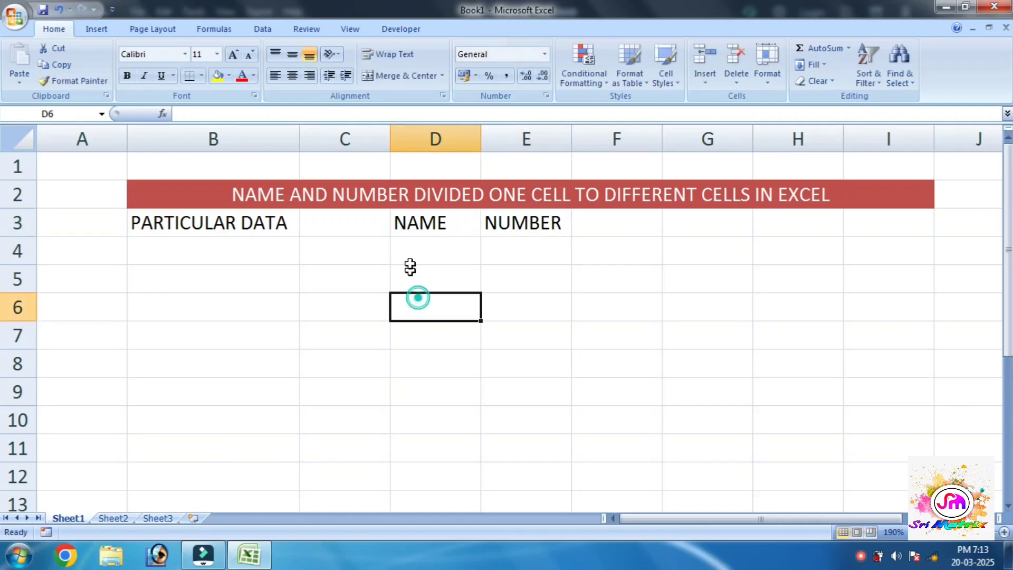
click(502, 136)
drag(482, 136, 525, 136)
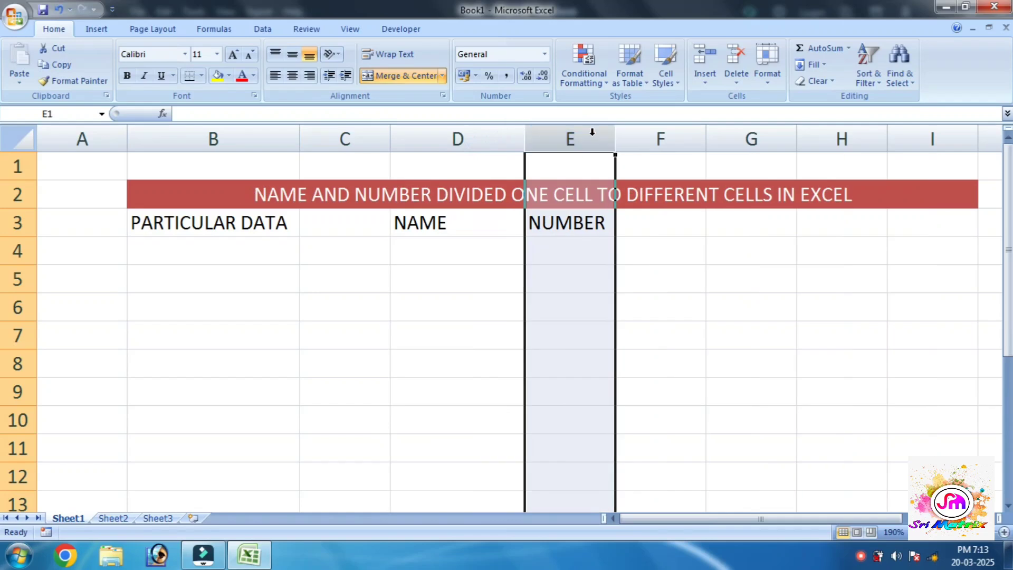
drag(615, 138, 674, 139)
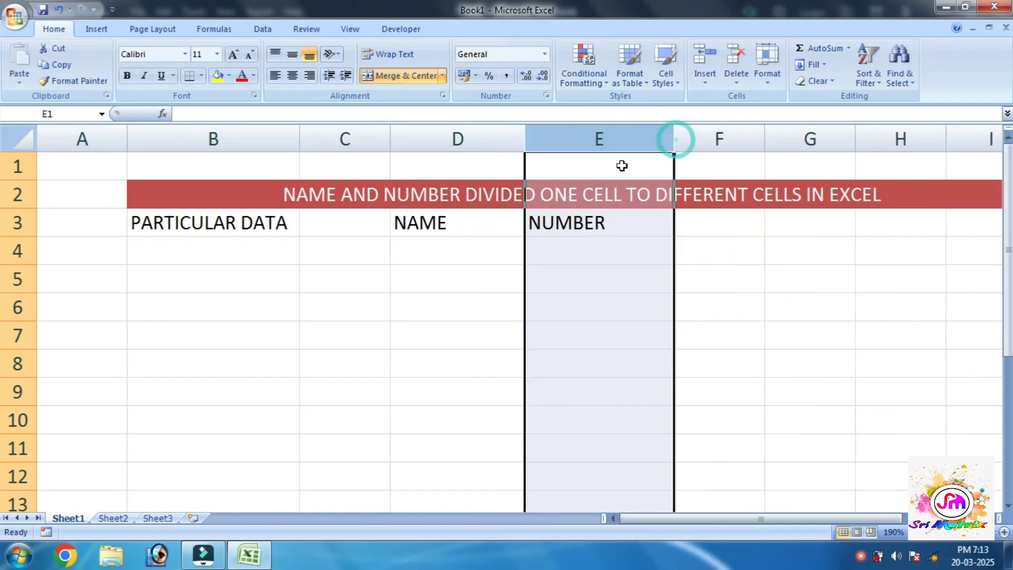
- Apply the purple Accent4 cell style to the B3, D3 and E3 headers
click(226, 243)
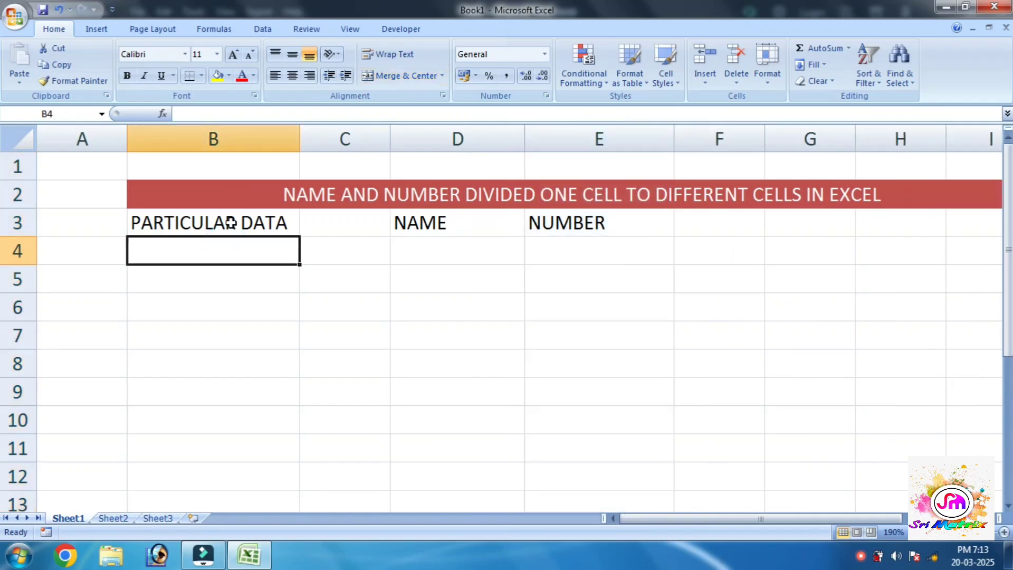
click(232, 221)
ctrl+click(429, 228)
ctrl+click(591, 228)
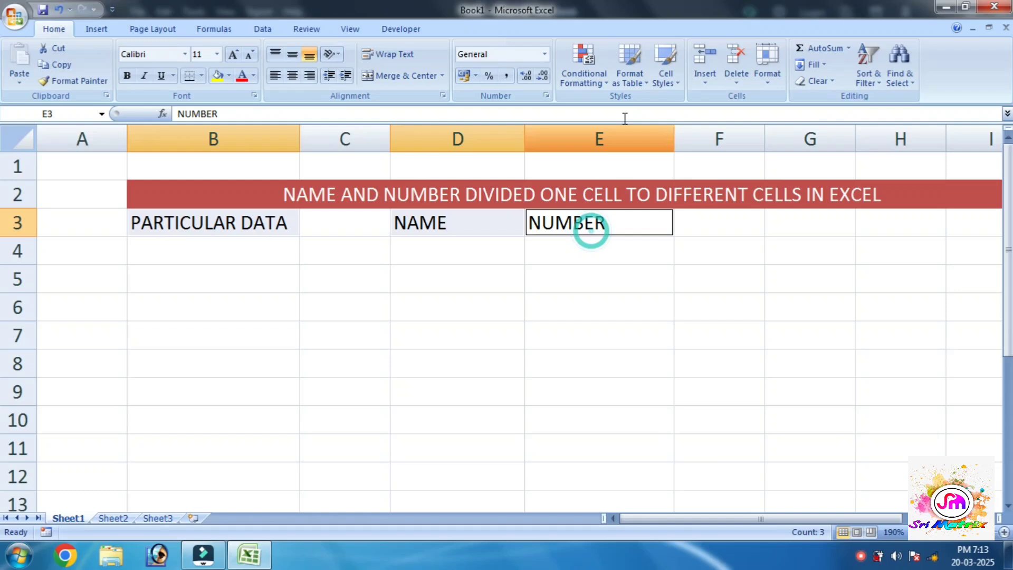
click(666, 64)
click(801, 307)
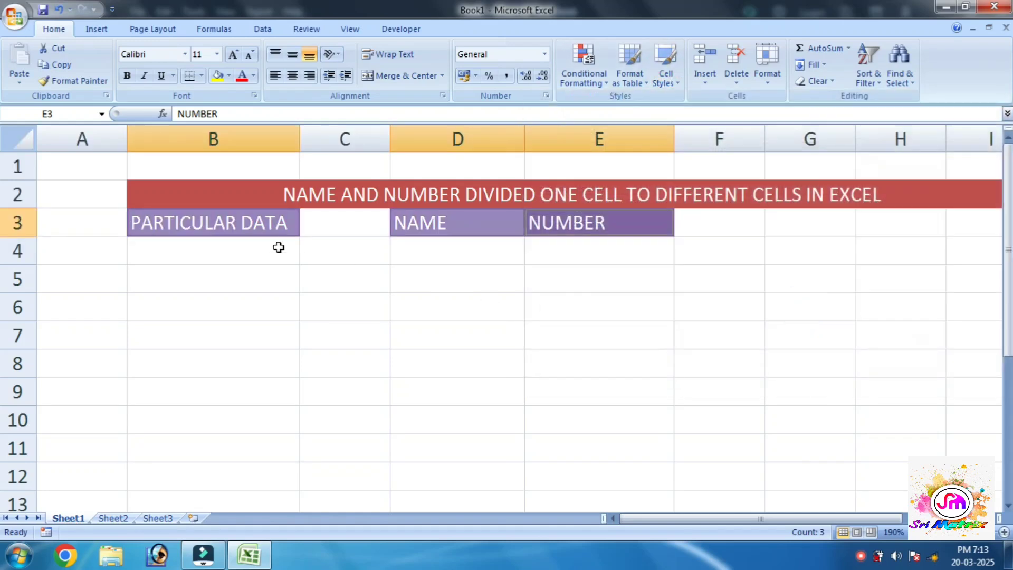
click(261, 252)
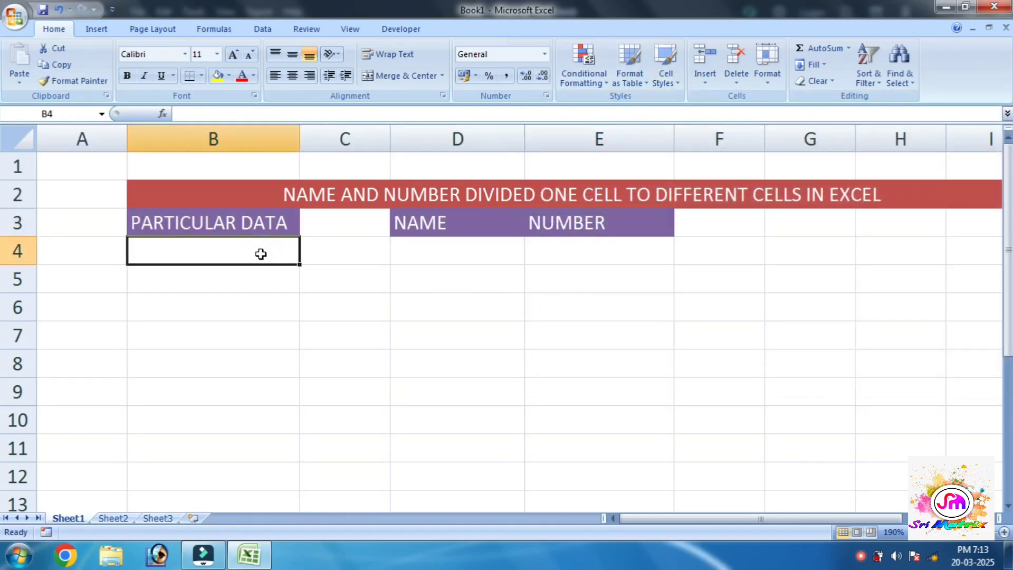
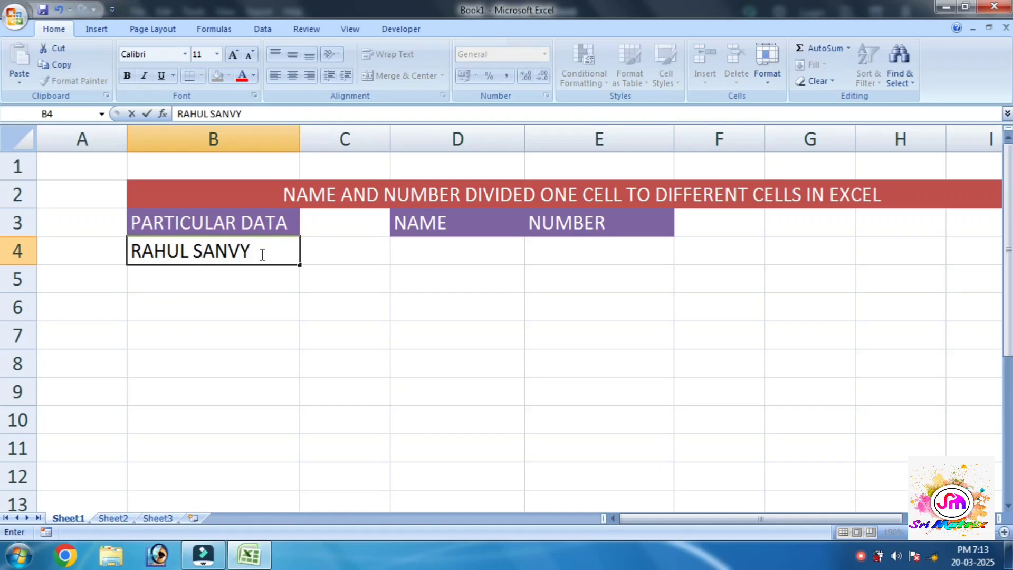
key(Return)
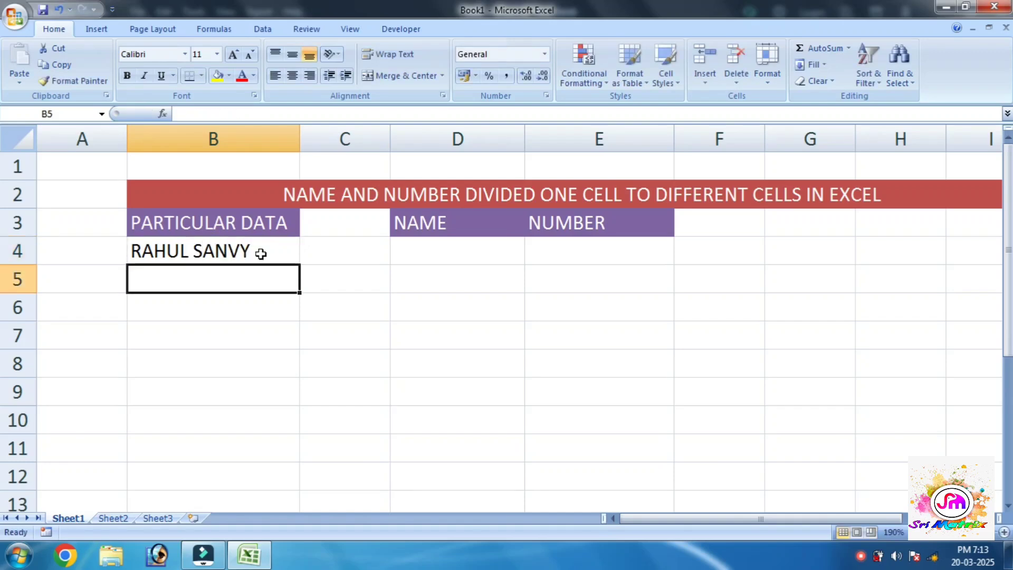
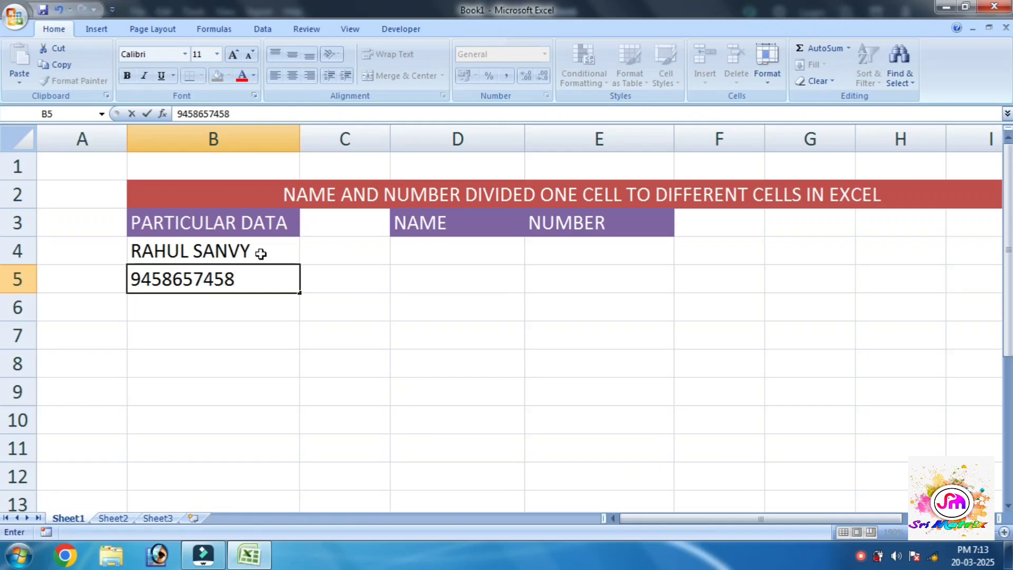
key(Return)
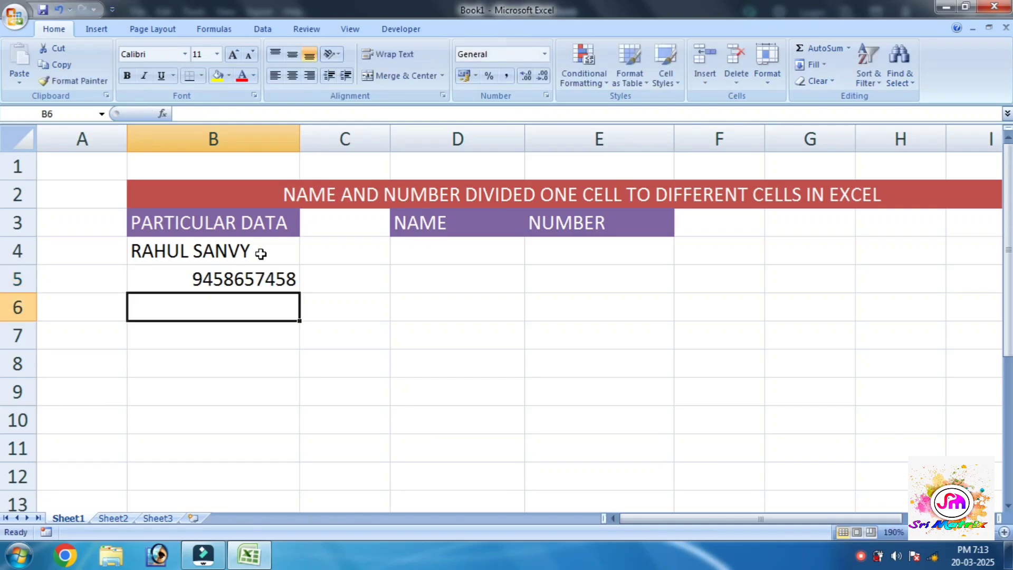
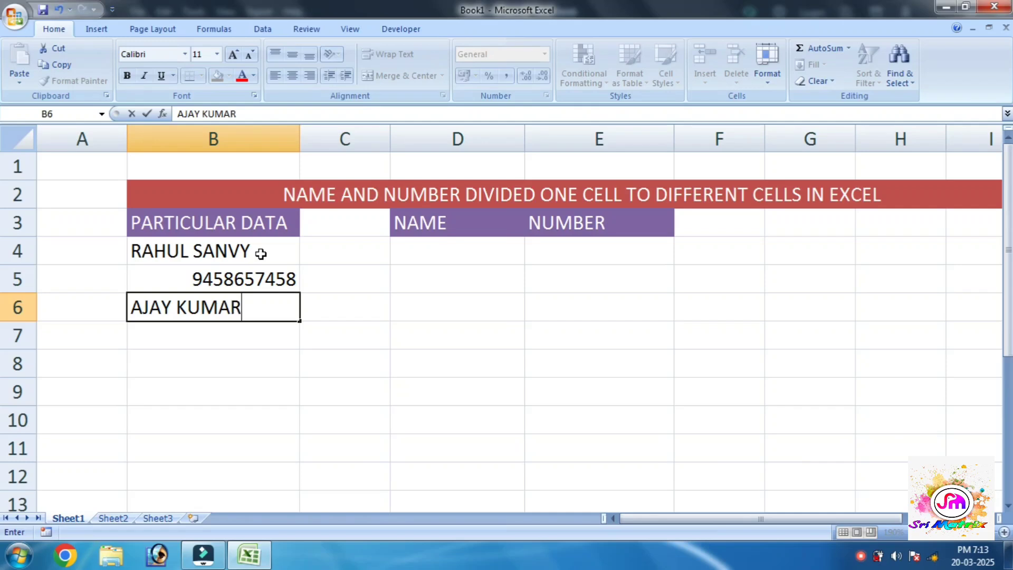
key(Return)
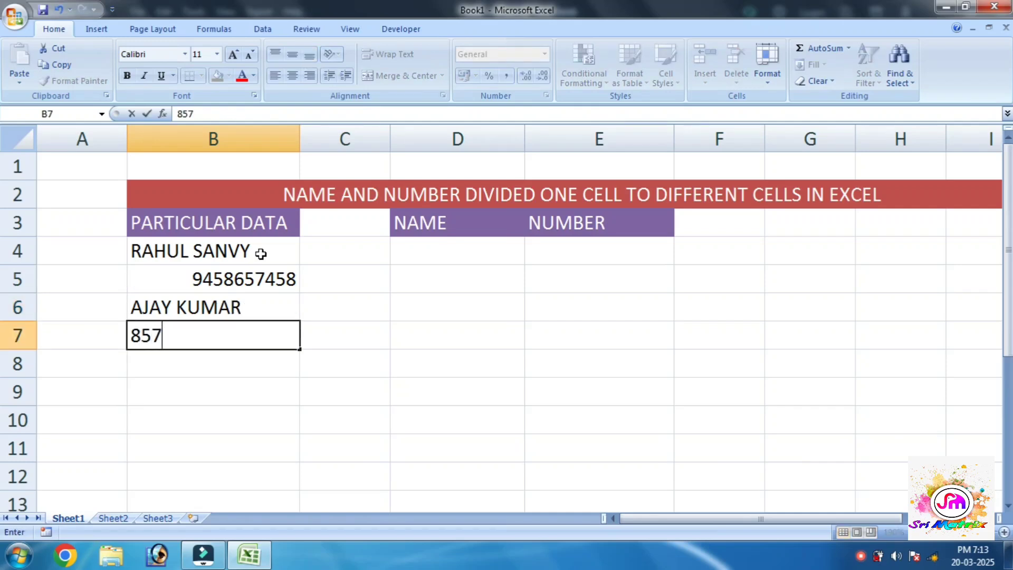
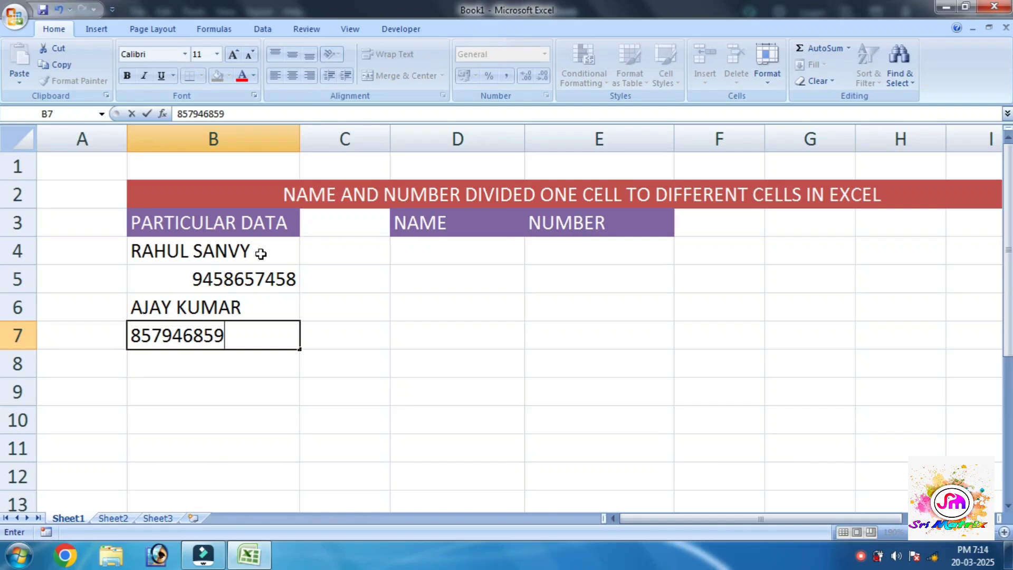
key(Return)
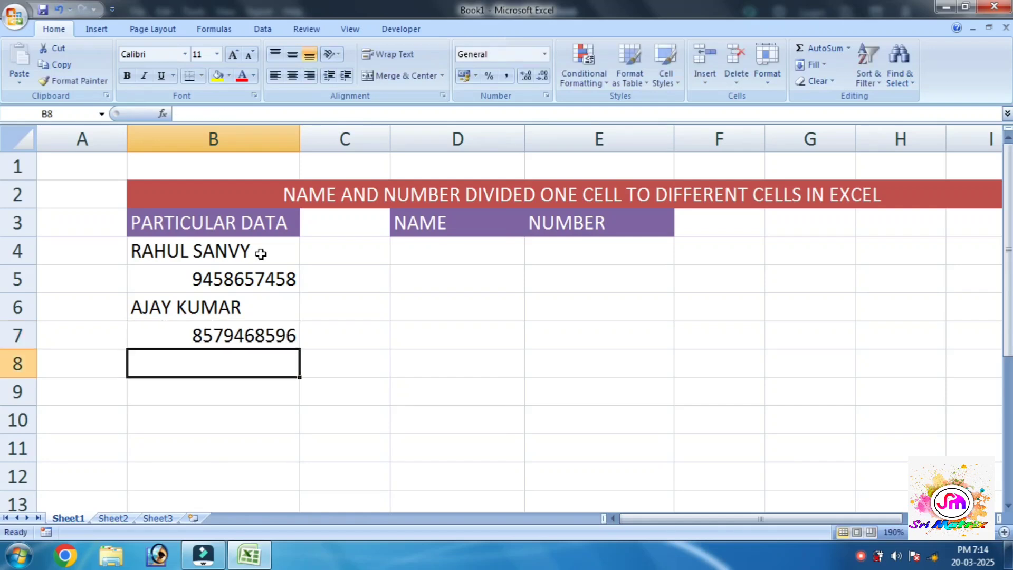
text(RAKESH)
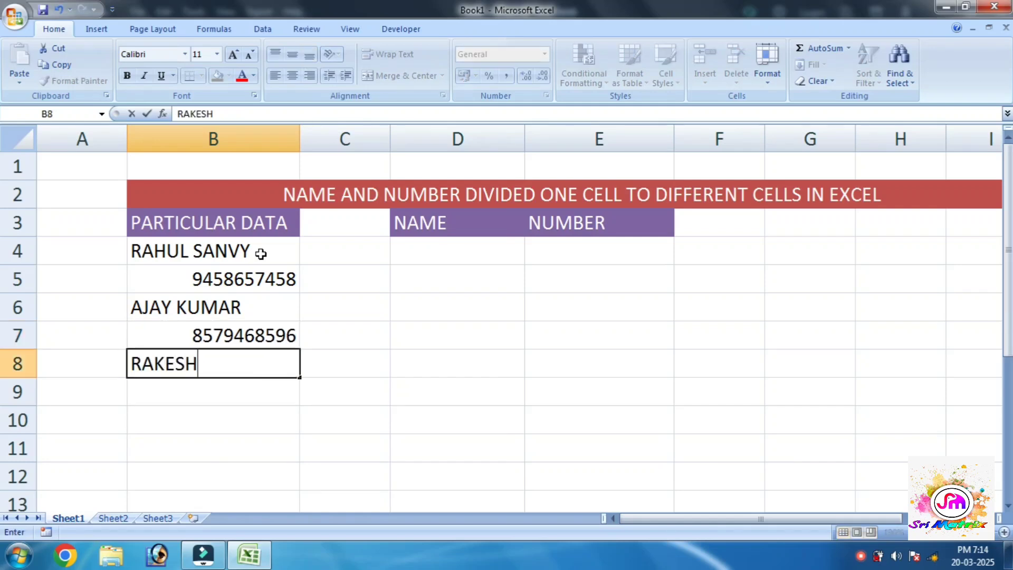
key(Return)
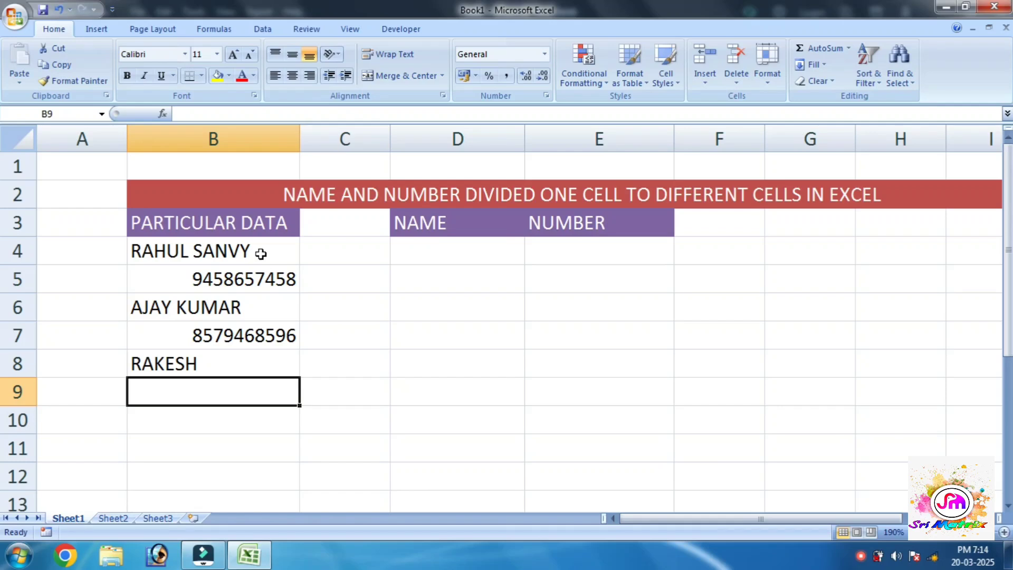
key(Up)
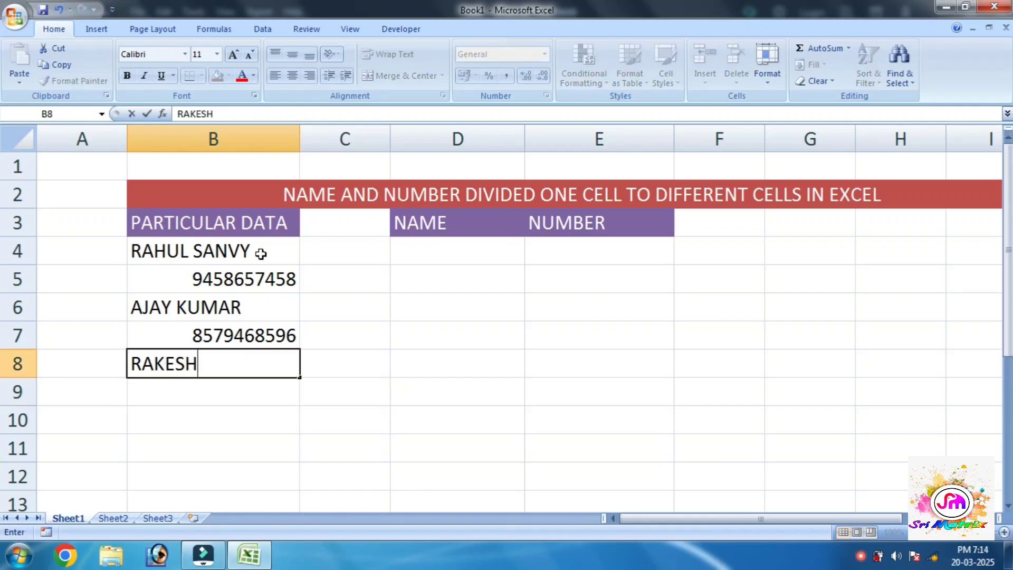
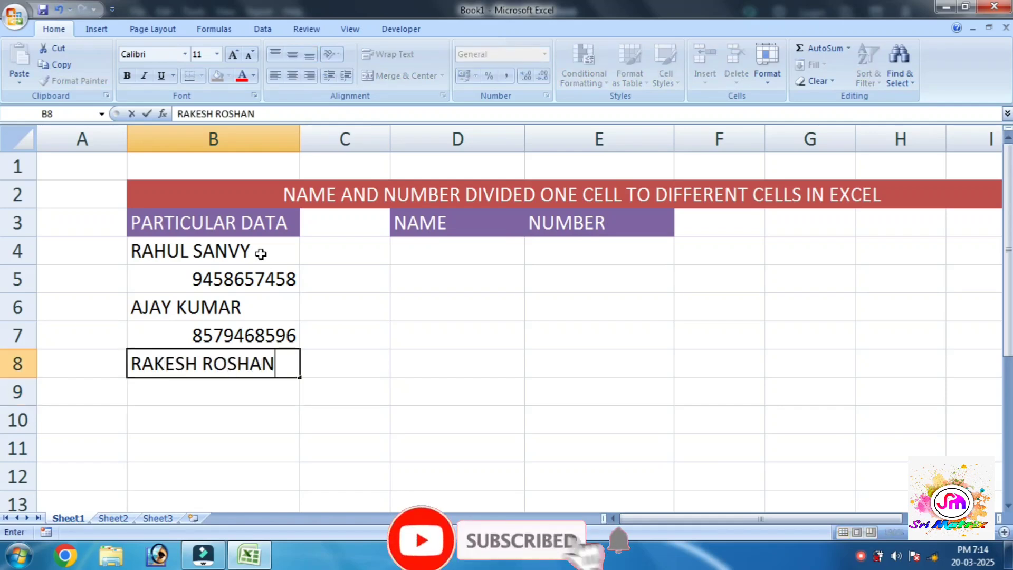
key(Return)
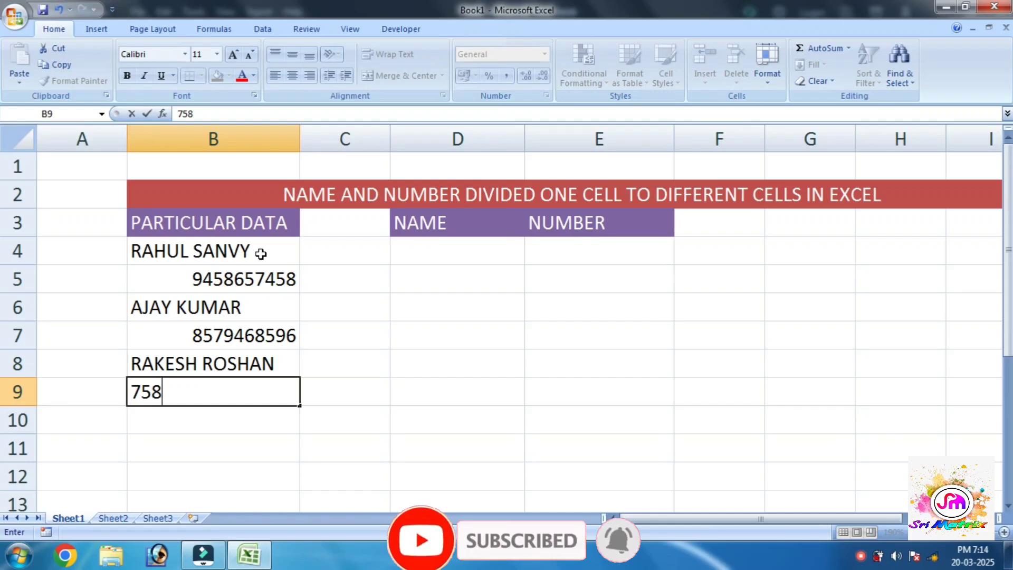
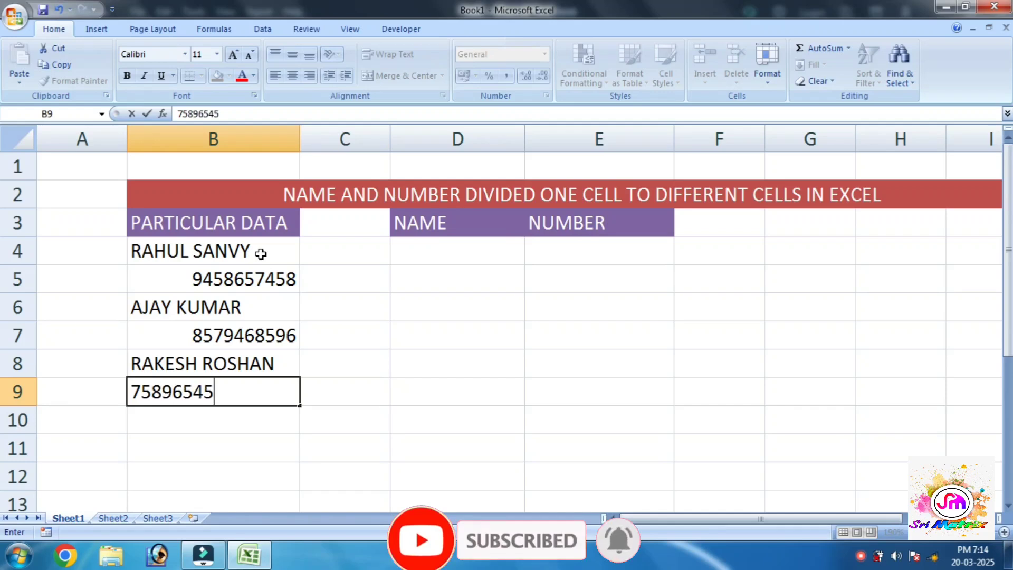
key(Return)
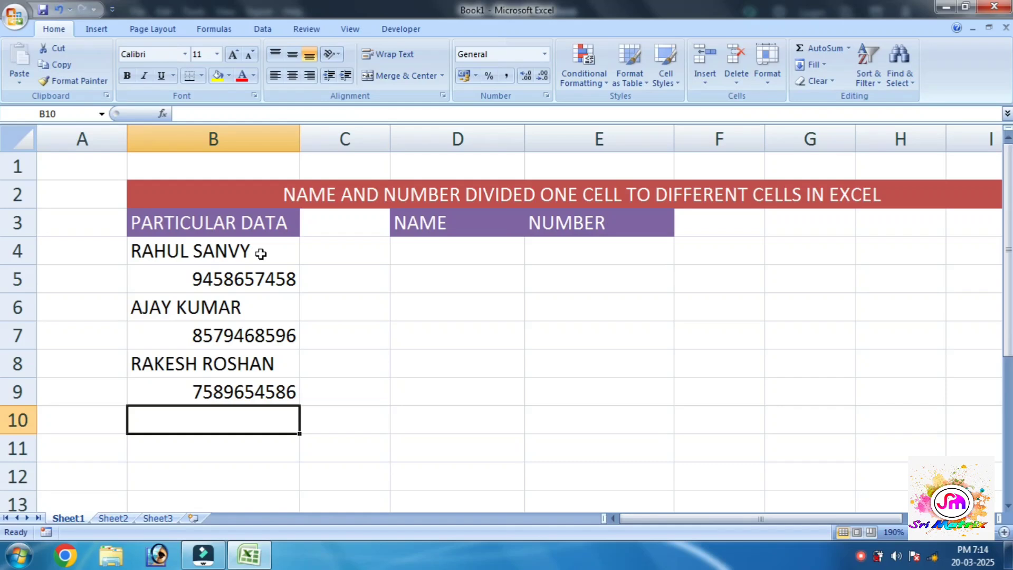
text(RAJESH)
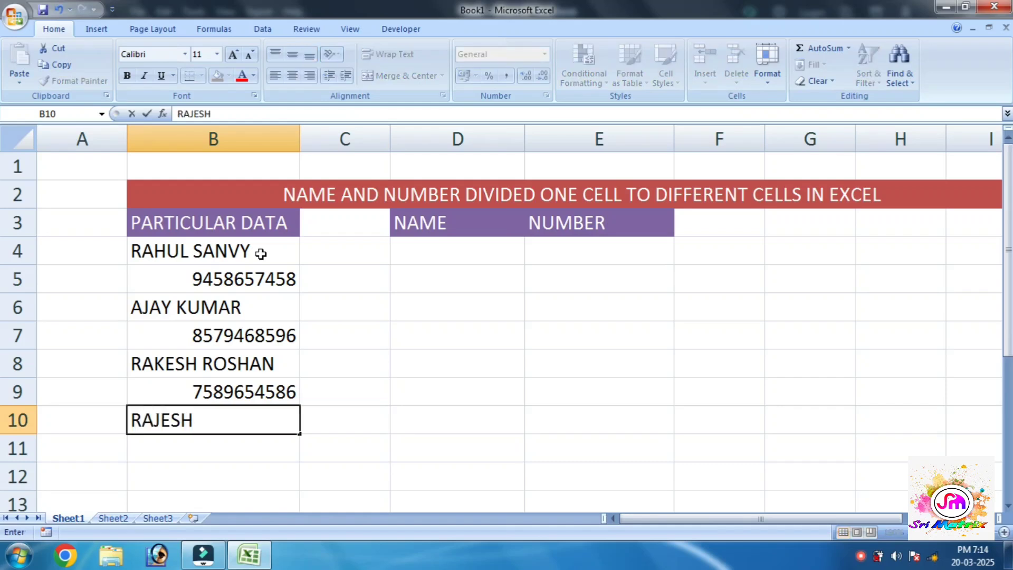
key(Return)
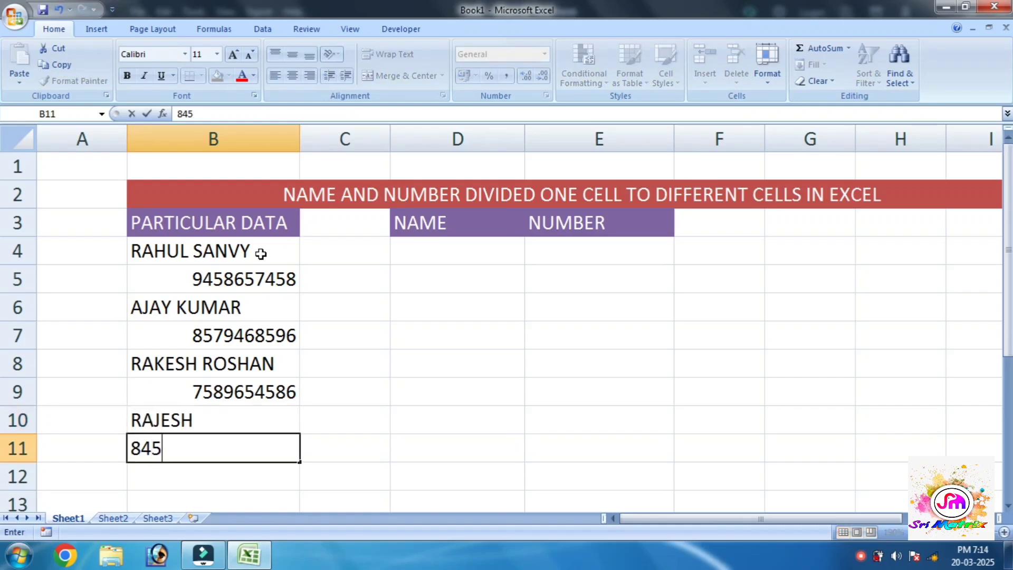
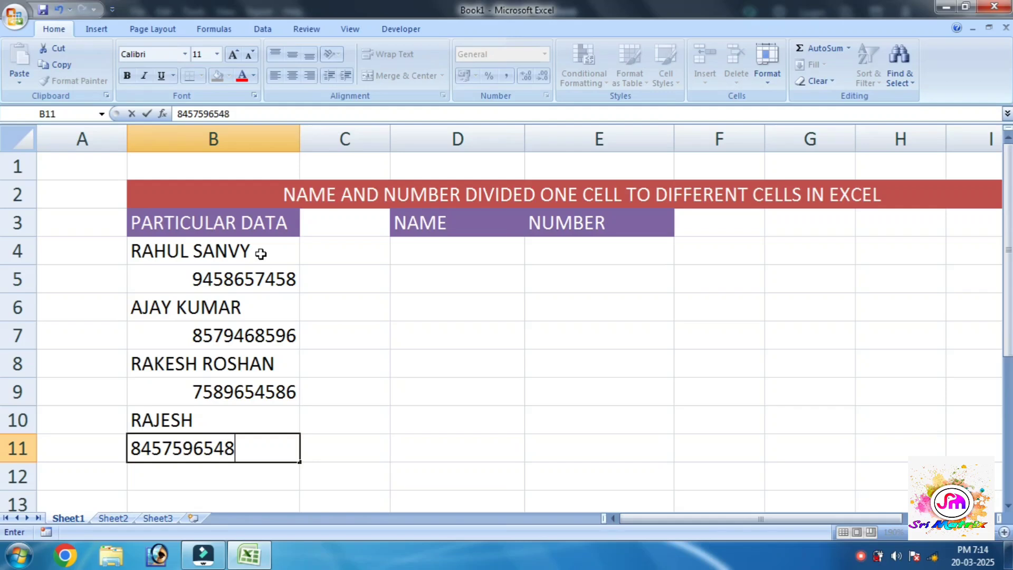
key(Return)
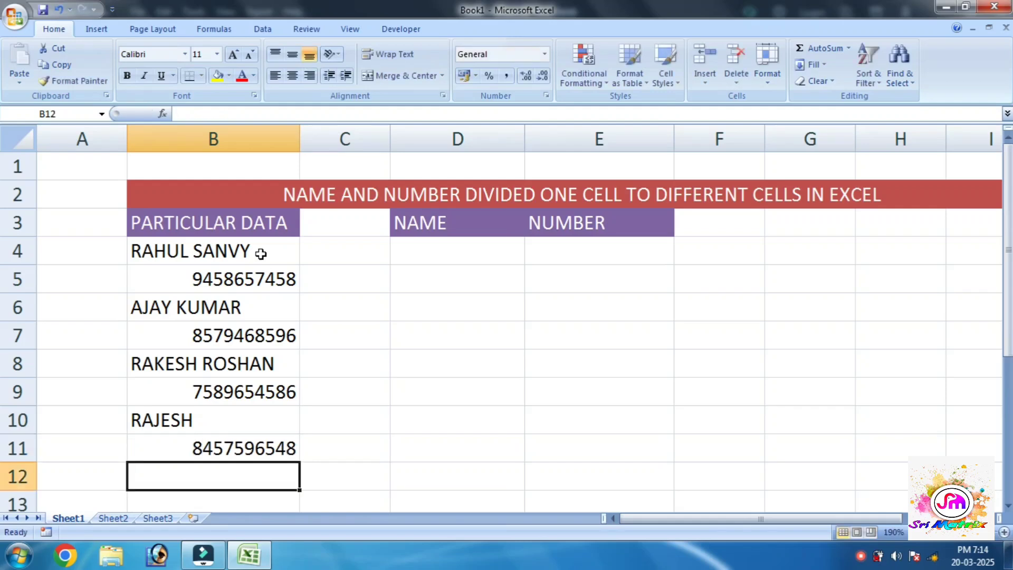
text(MAHESH)
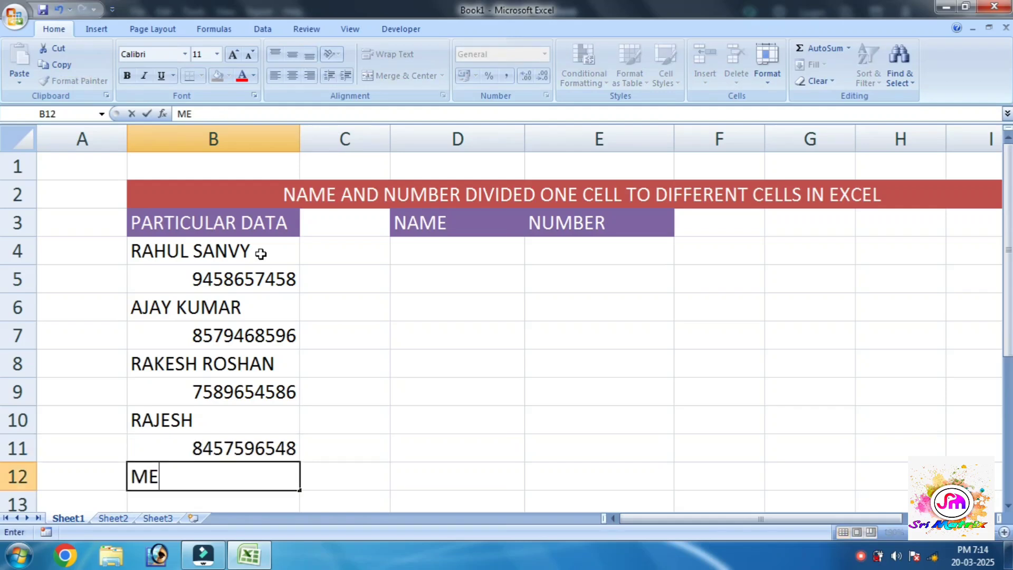
key(Return)
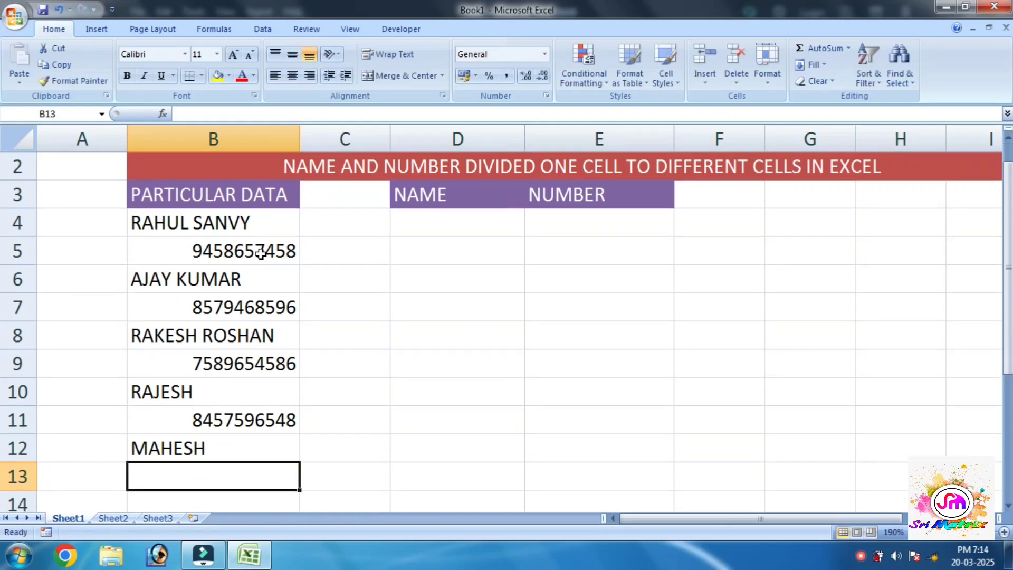
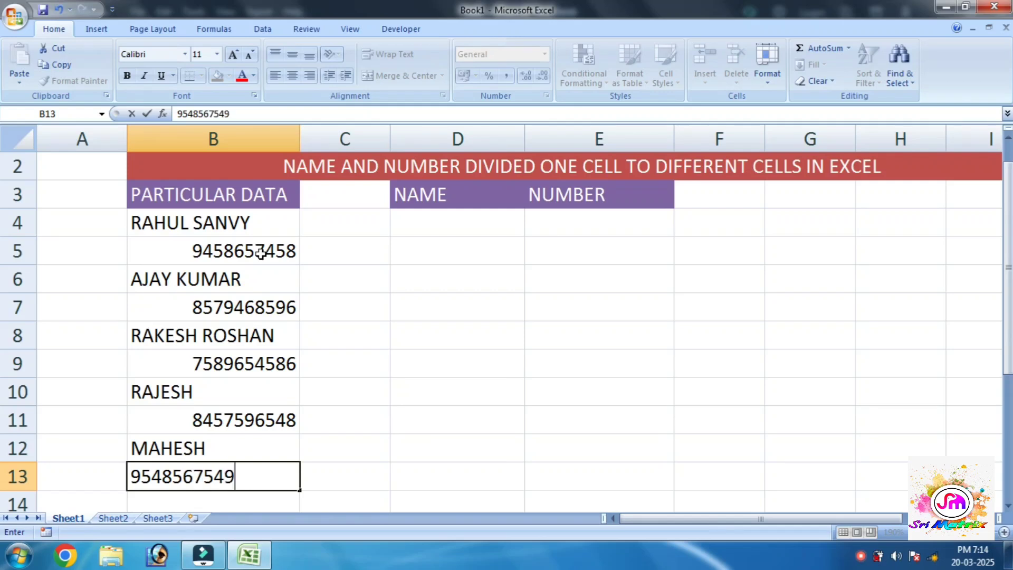
key(Up)
key(Up)
key(Up)
key(Up)
key(Up)
key(Up)
key(Up)
key(Up)
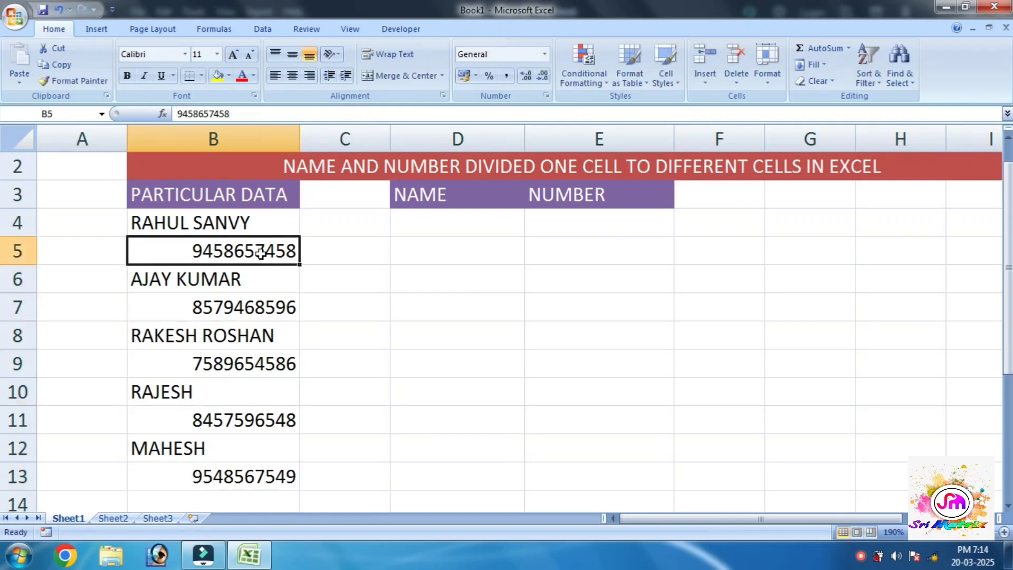
drag(140, 225, 182, 473)
click(200, 475)
click(458, 295)
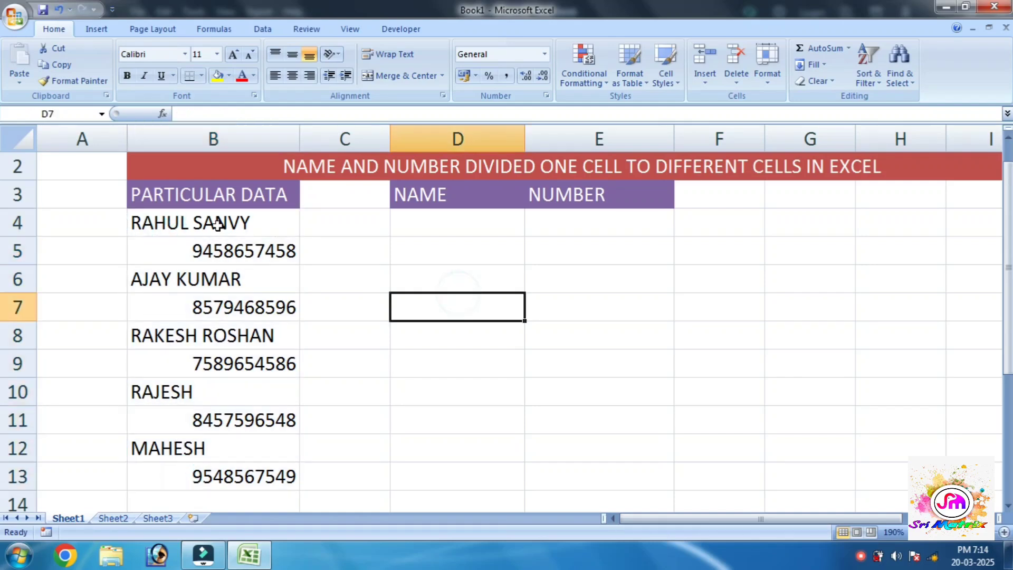
click(158, 233)
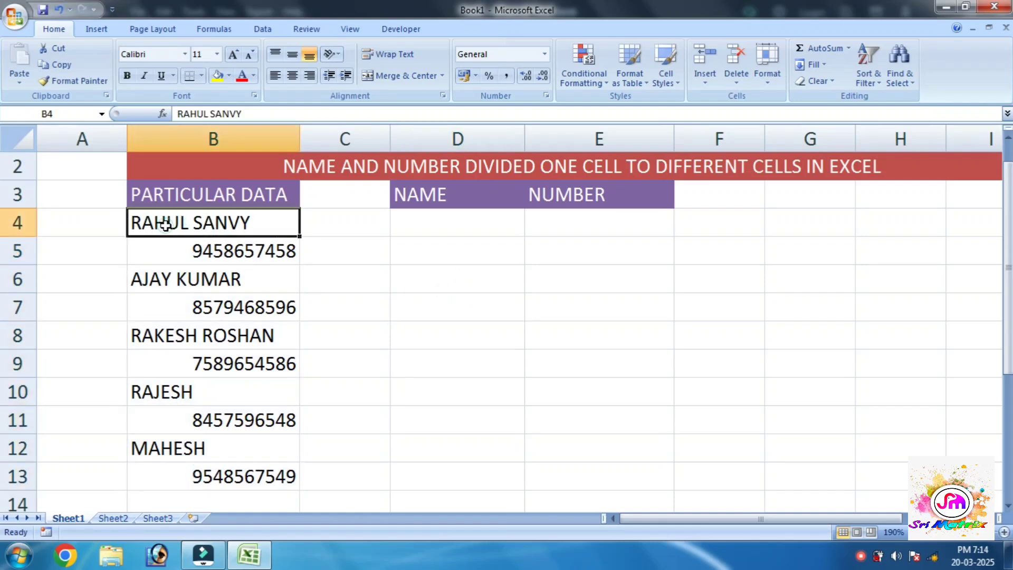
ctrl+click(164, 284)
ctrl+click(169, 336)
ctrl+click(165, 391)
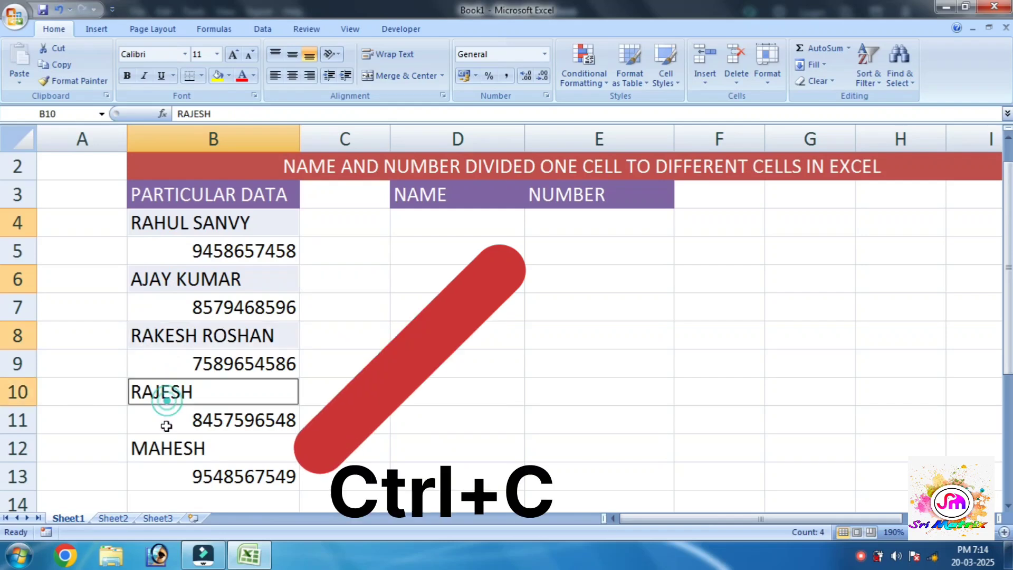
ctrl+click(161, 450)
key(ctrl+c)
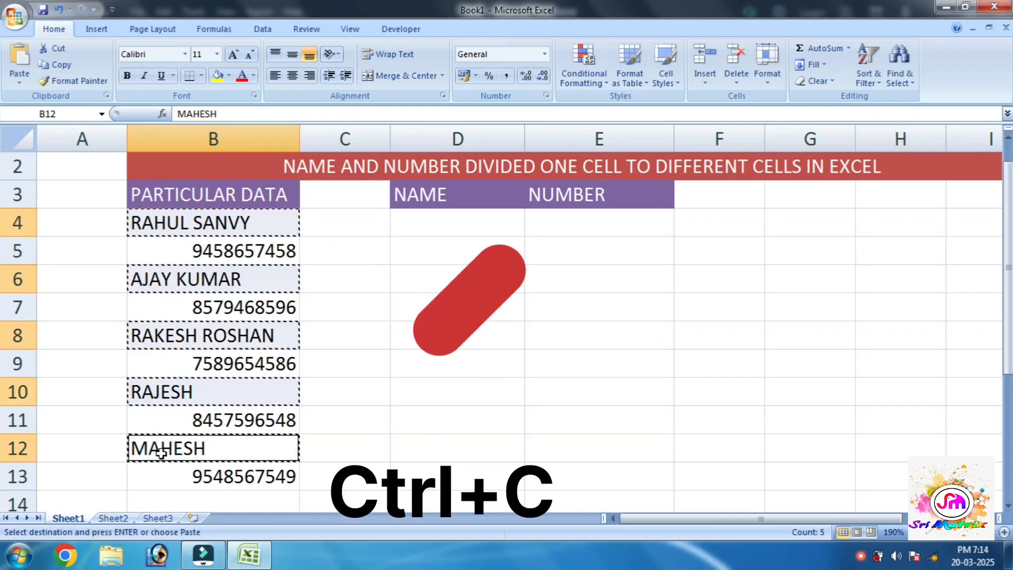
click(413, 224)
key(ctrl+v)
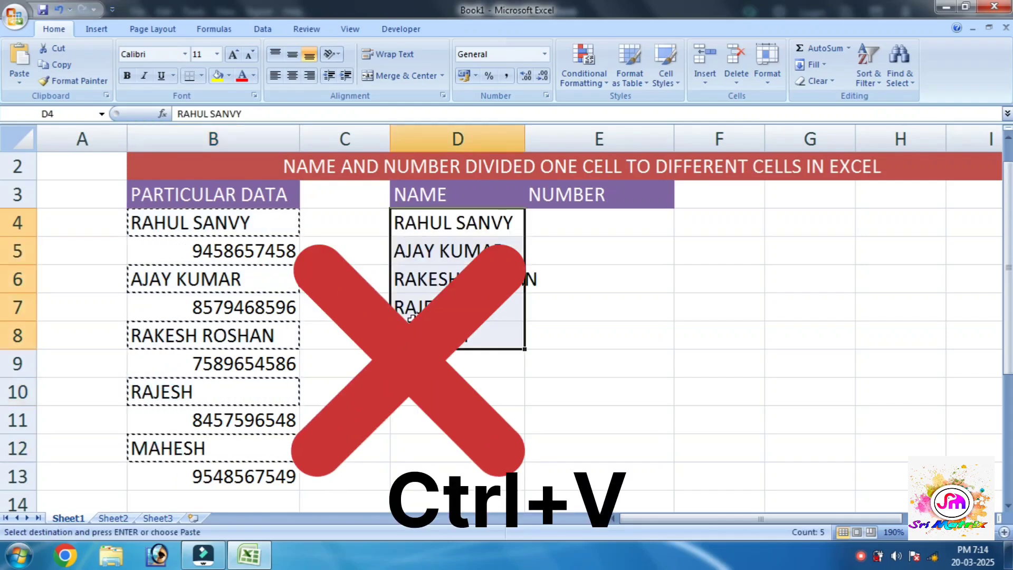
key(ctrl+z)
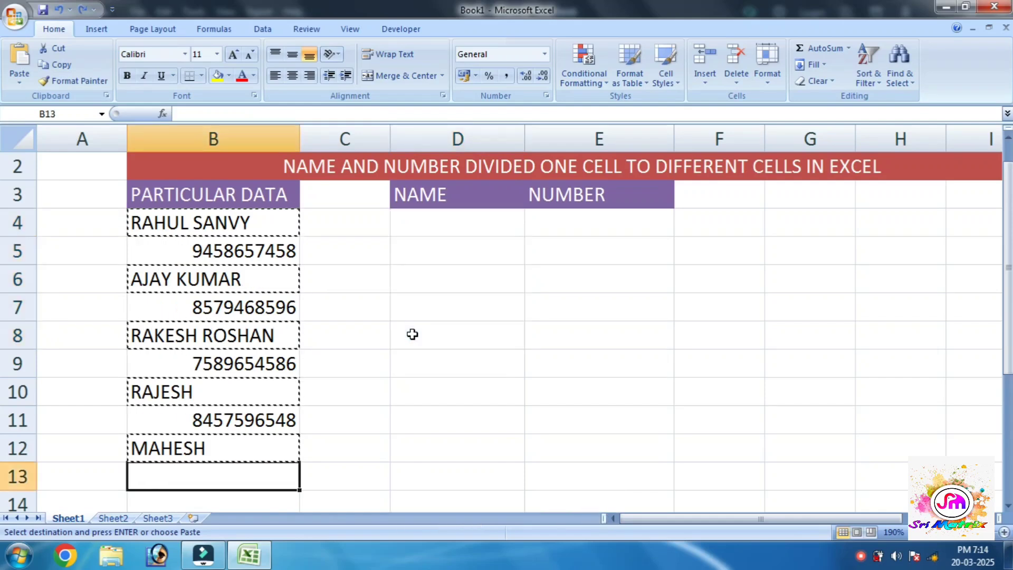
key(Up)
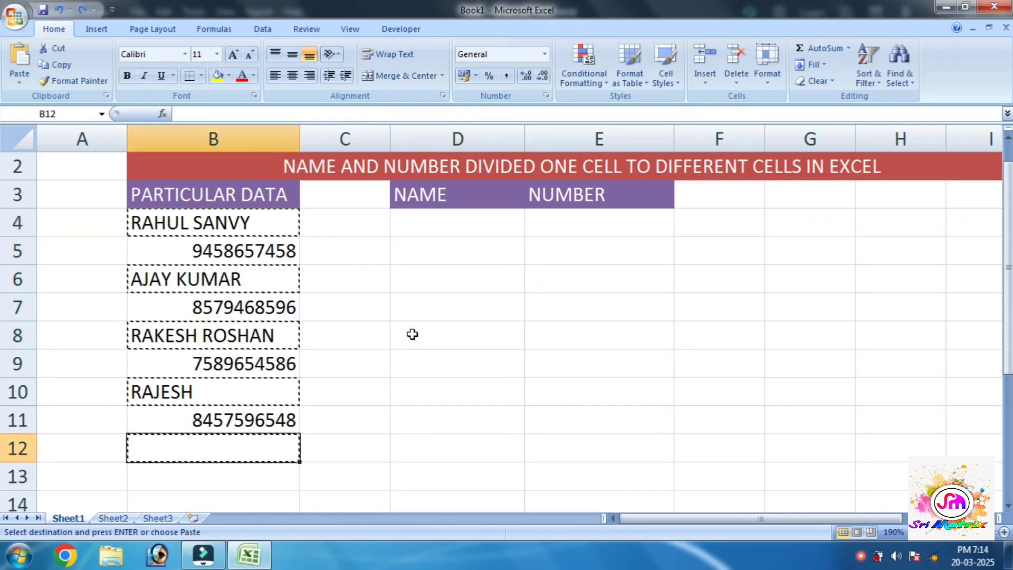
key(ctrl+y)
key(ctrl+y)
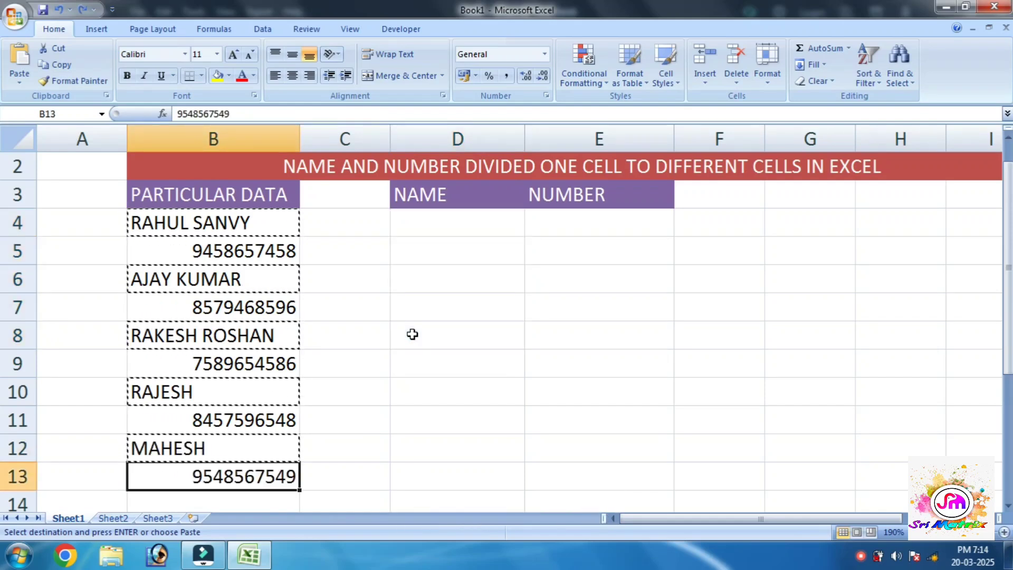
key(Escape)
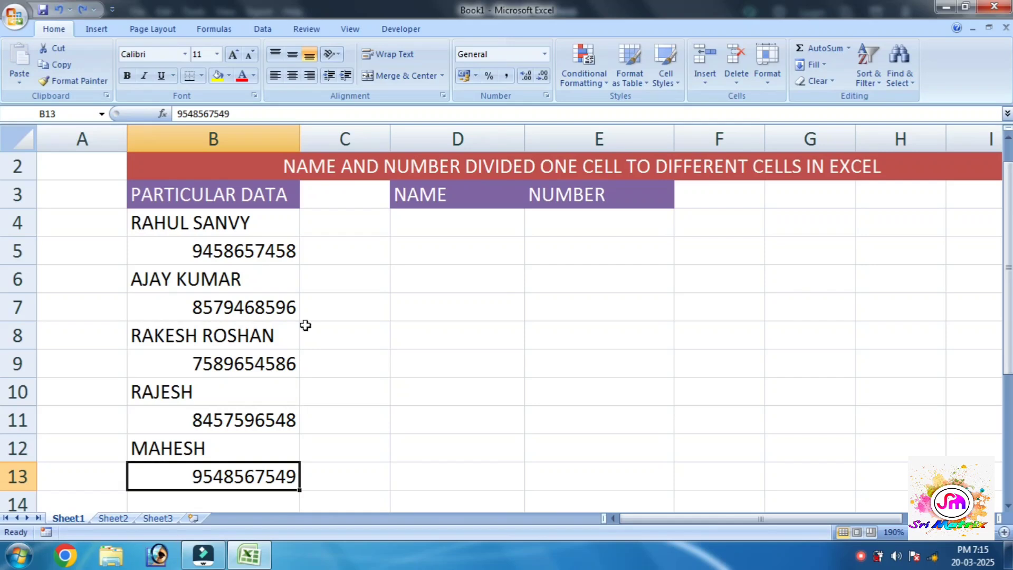
click(205, 221)
click(362, 326)
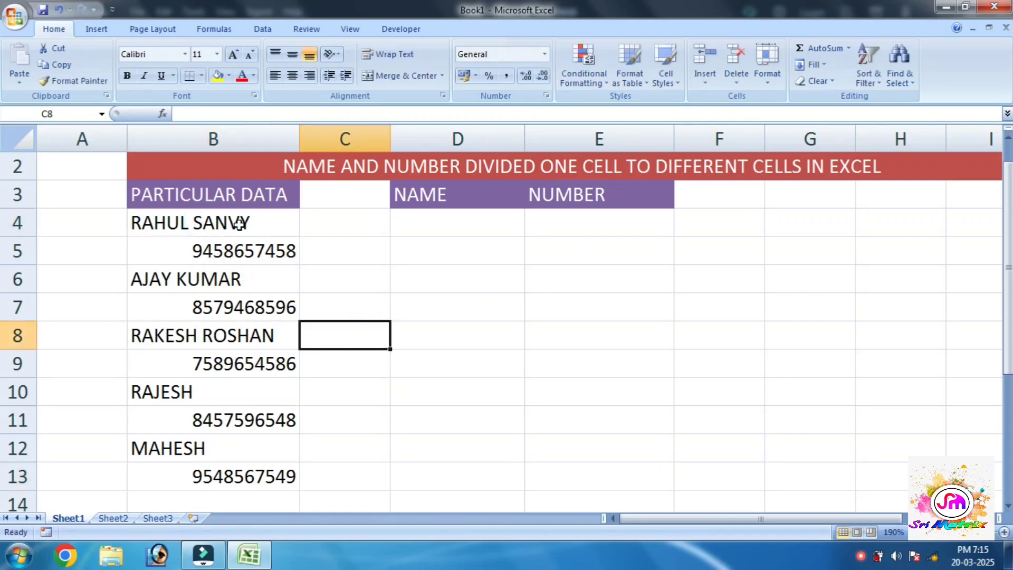
click(195, 221)
click(280, 278)
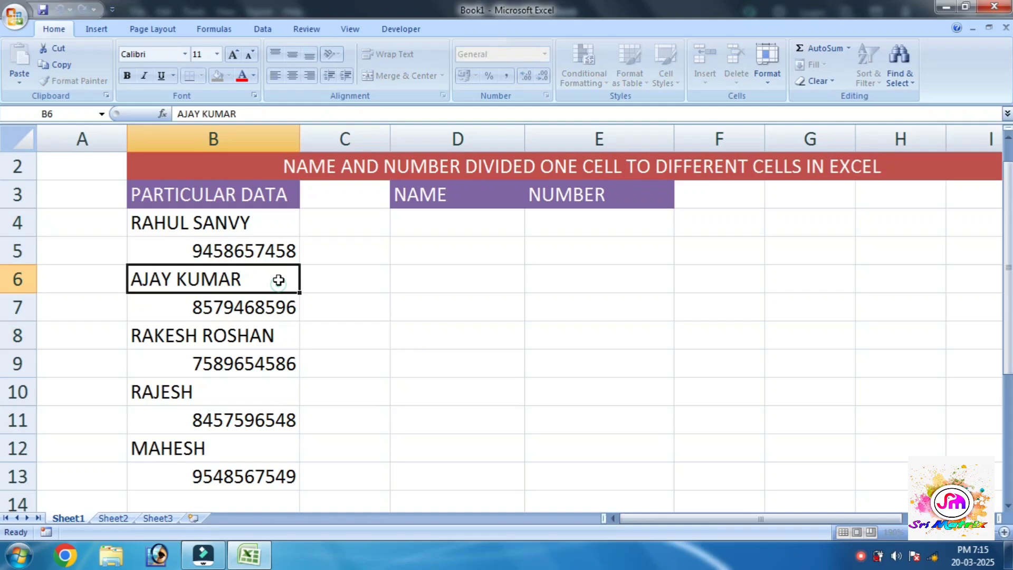
double_click(251, 223)
- From B4:B13, use Go To Special with Constants limited to Text to select the five names
click(326, 301)
drag(244, 224, 246, 478)
key(ctrl+g)
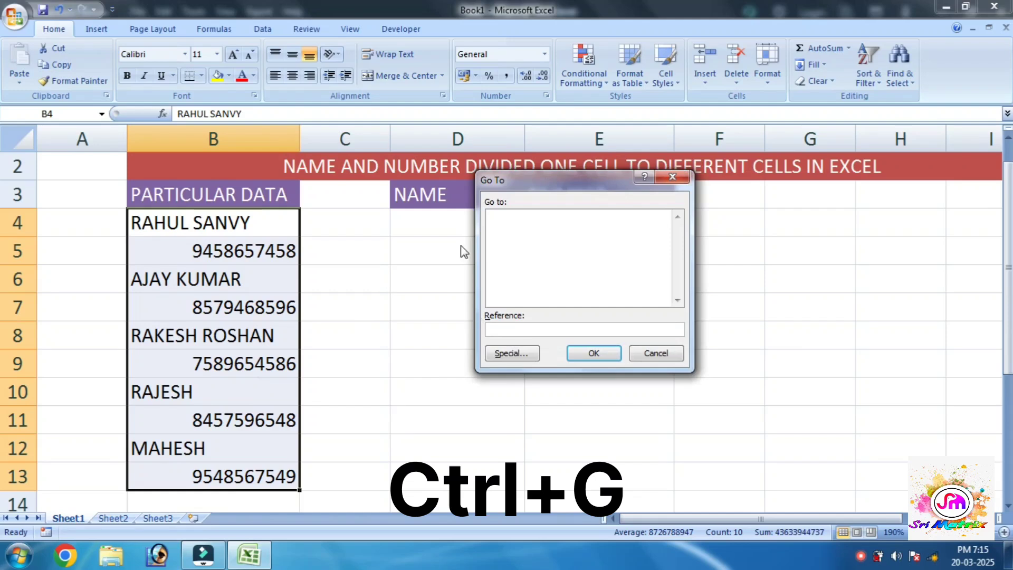
drag(518, 180, 480, 176)
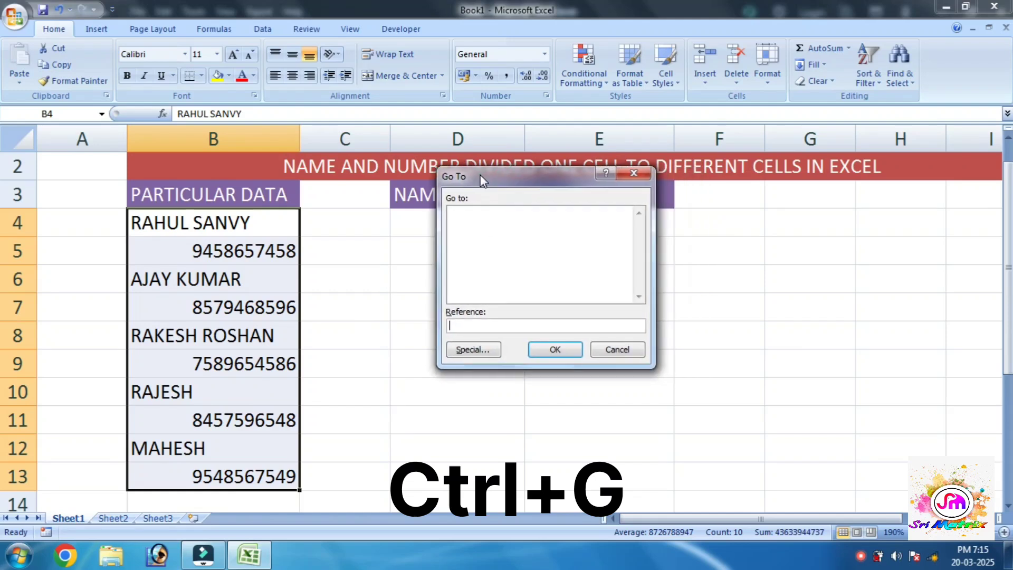
click(470, 350)
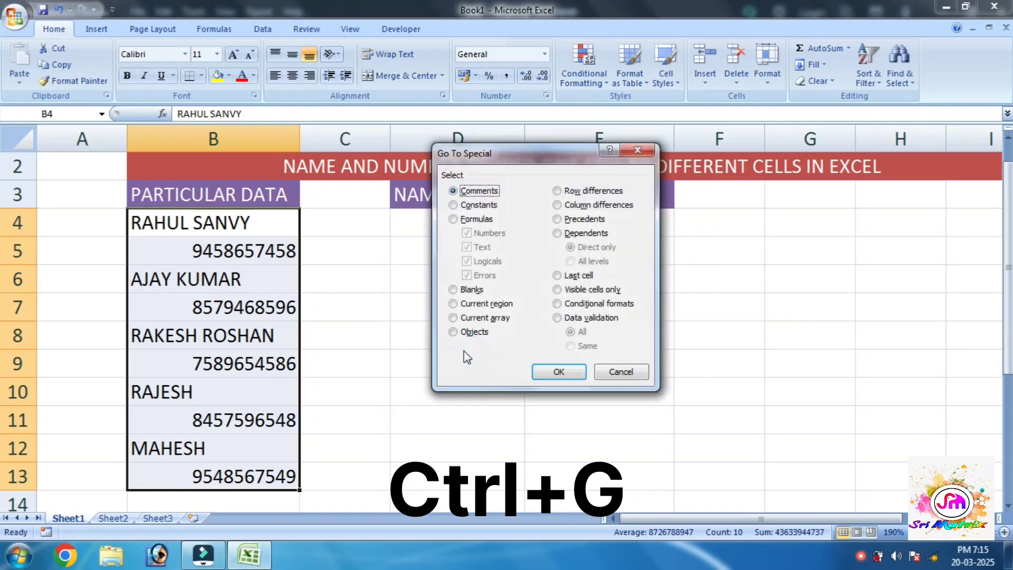
click(472, 210)
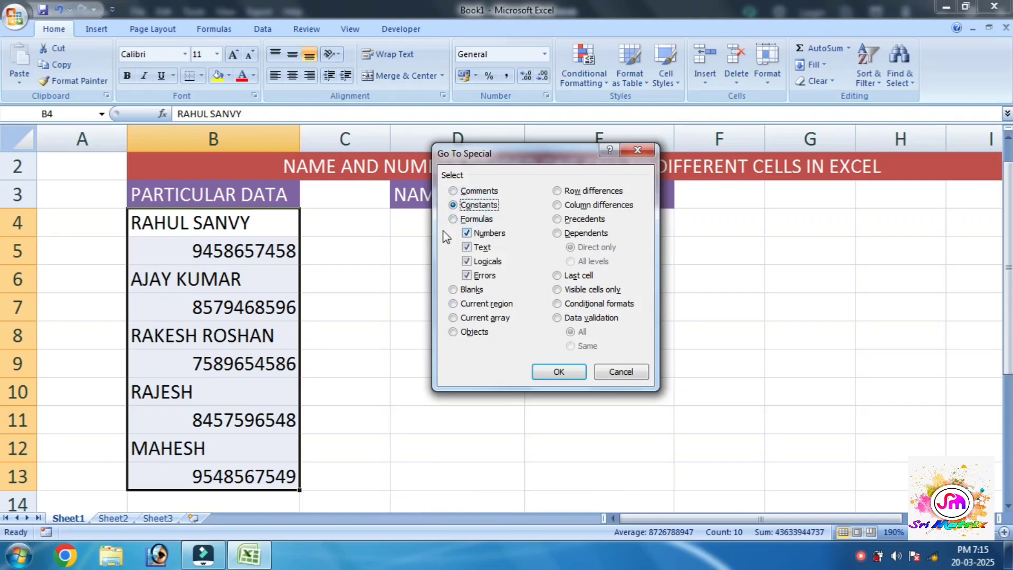
click(479, 237)
click(481, 264)
click(554, 372)
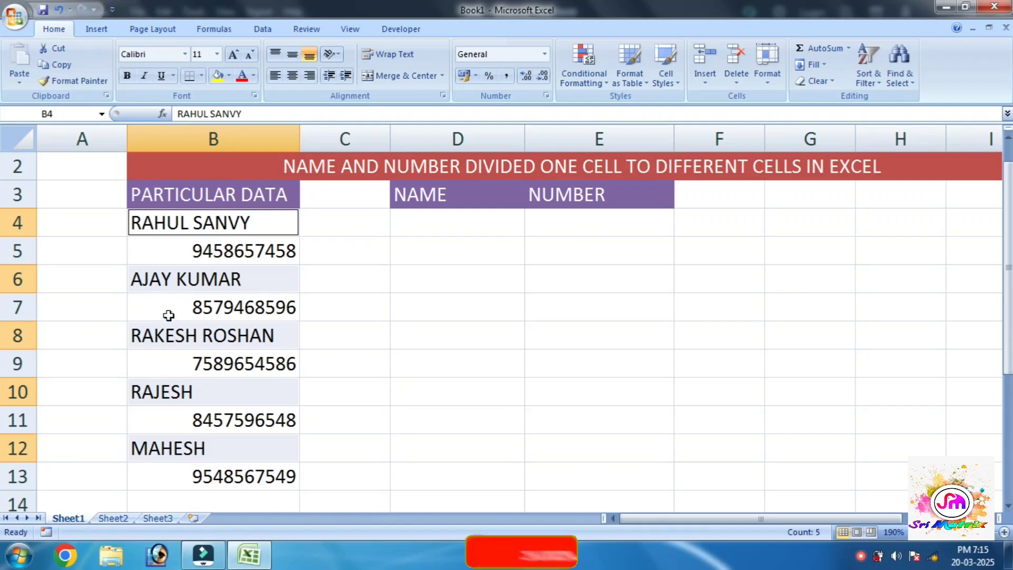
key(ctrl+c)
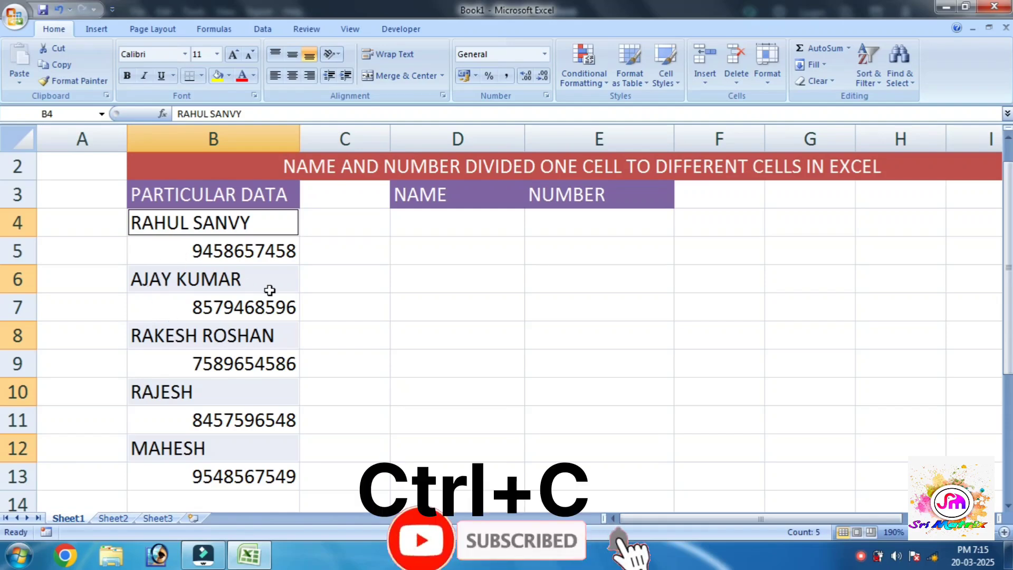
key(ctrl+c)
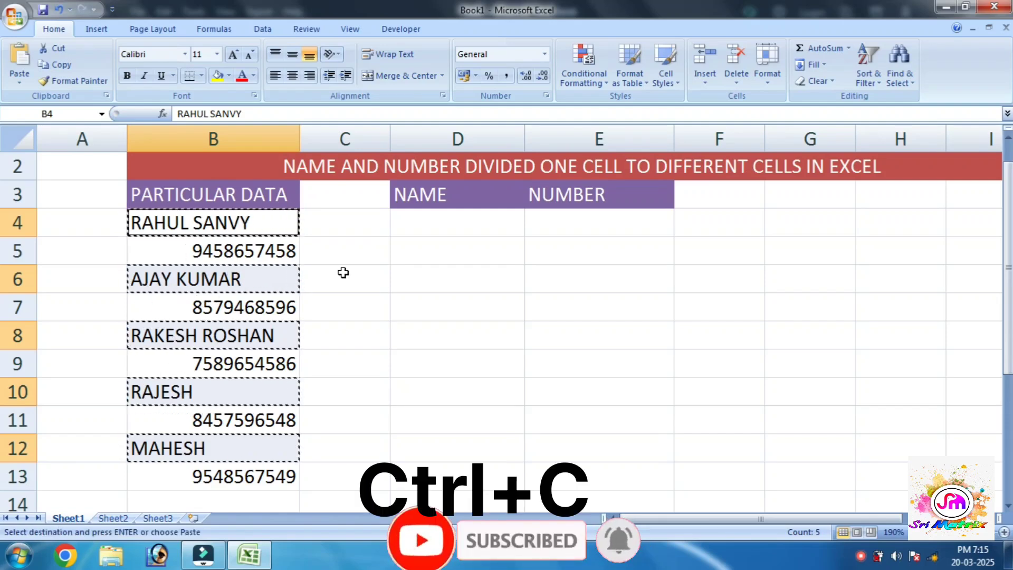
click(448, 230)
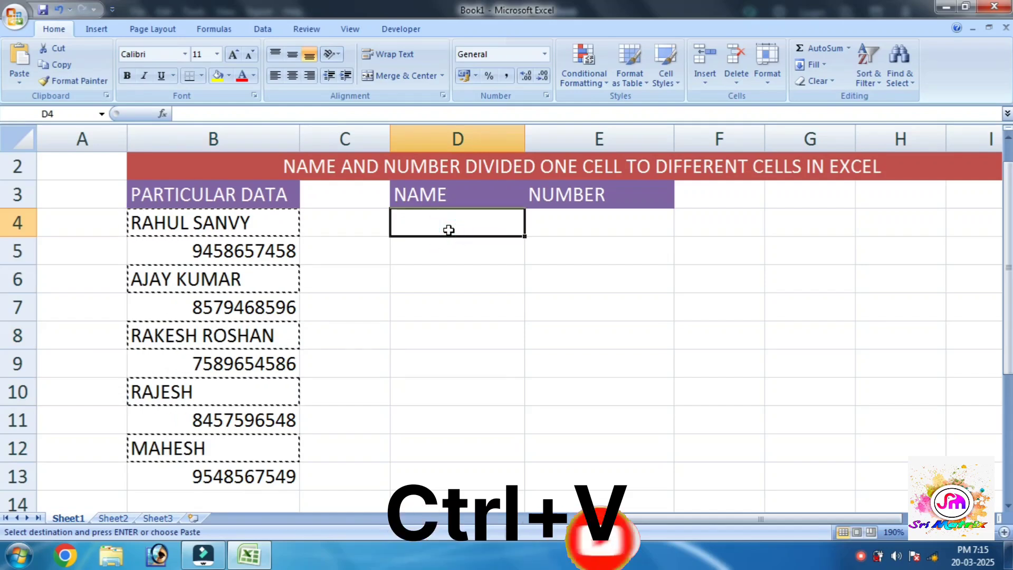
key(ctrl+v)
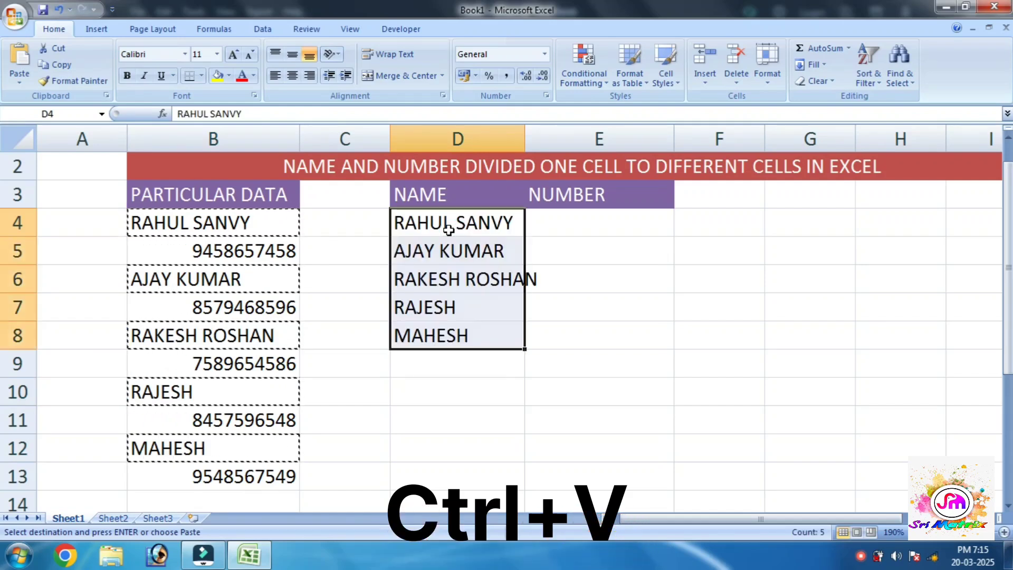
double_click(524, 140)
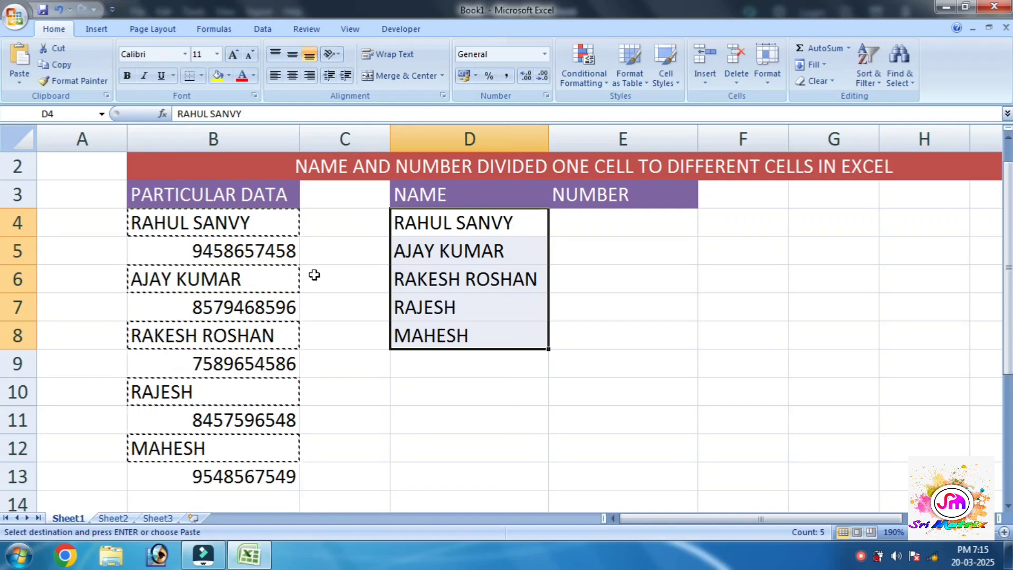
drag(261, 227, 267, 477)
click(267, 475)
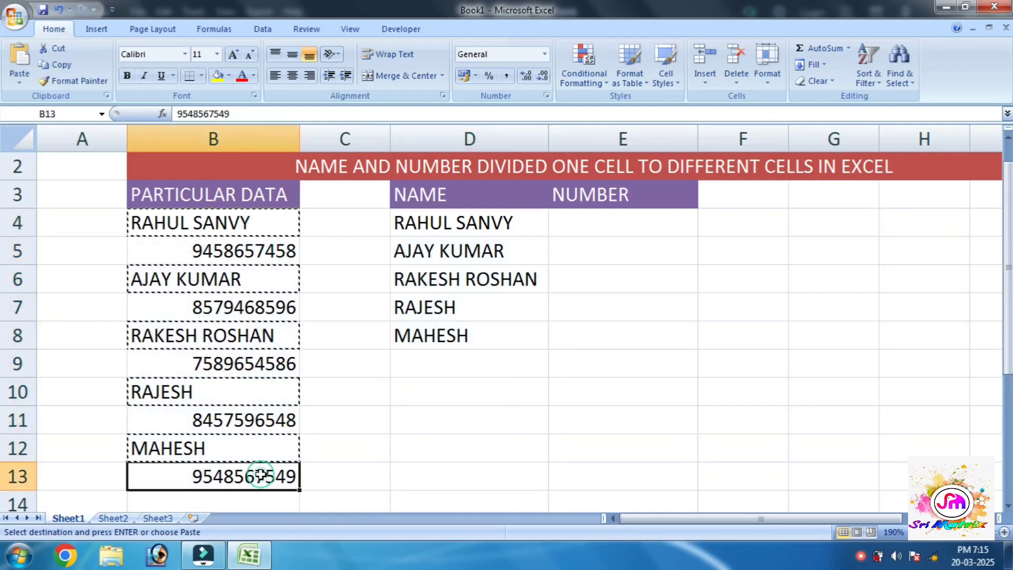
- Reselect B4:B13 and use Go To Special with Constants limited to Numbers
drag(265, 228, 254, 479)
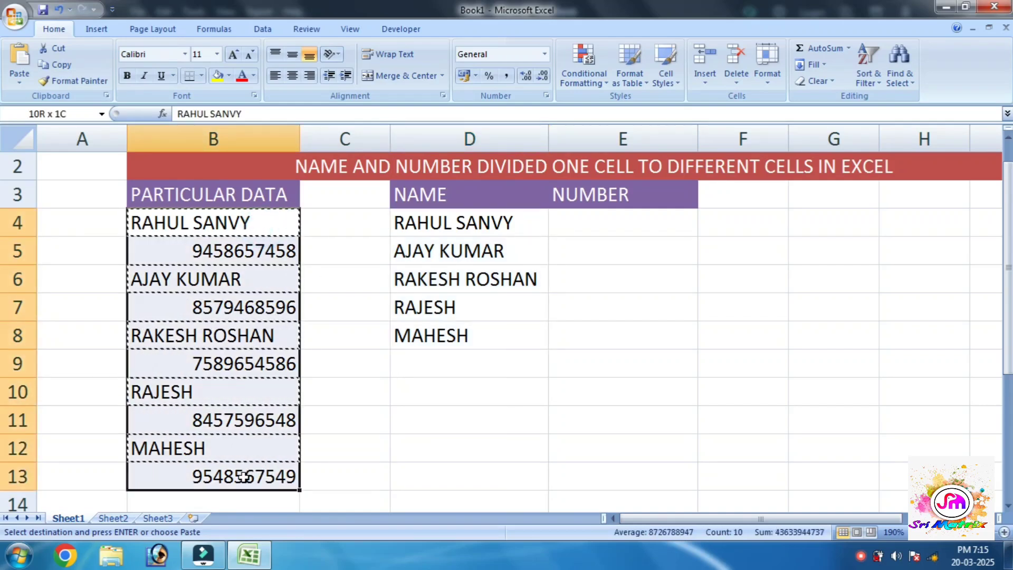
click(253, 477)
drag(235, 224, 236, 479)
click(236, 479)
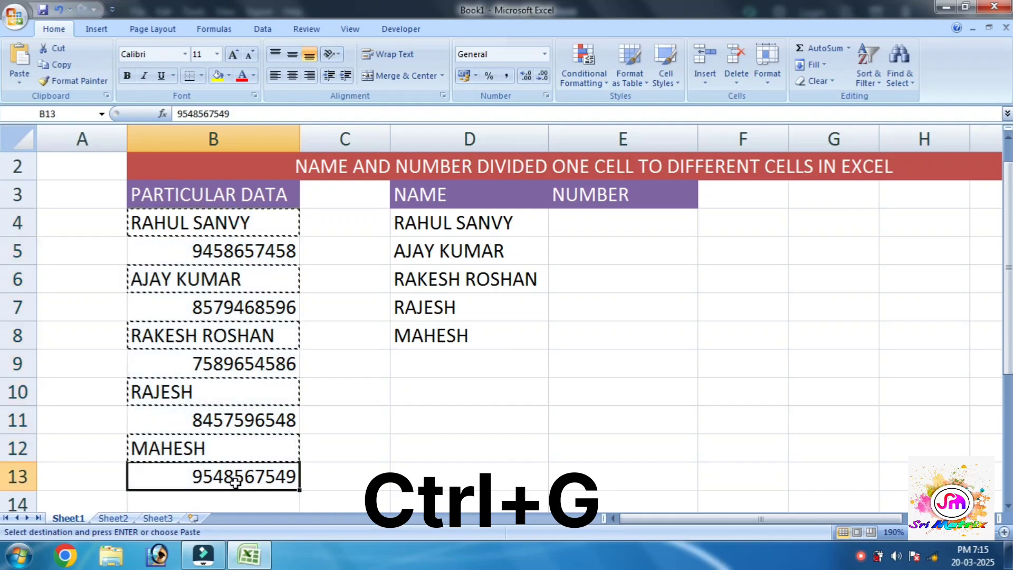
drag(258, 223, 243, 467)
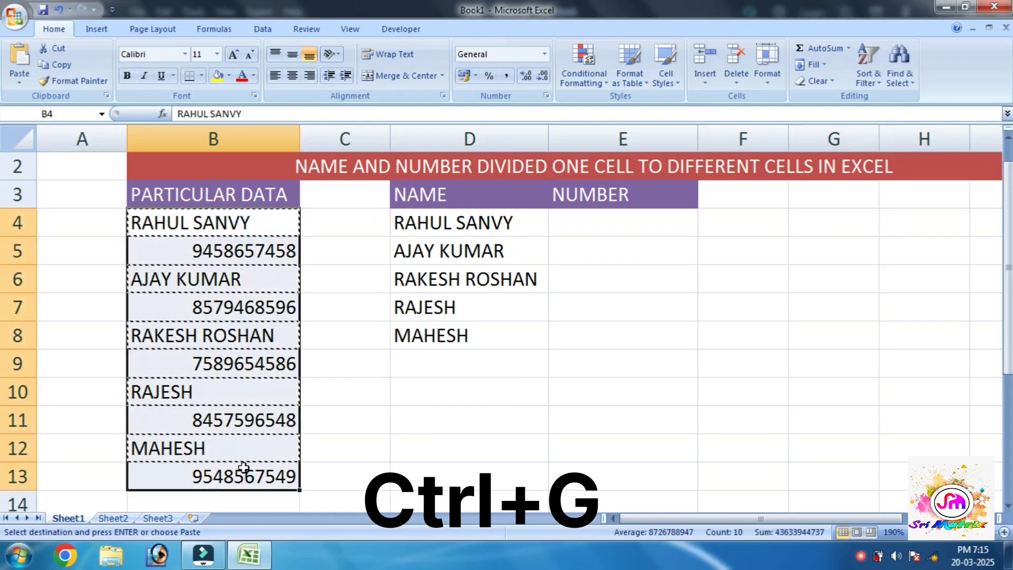
key(ctrl+g)
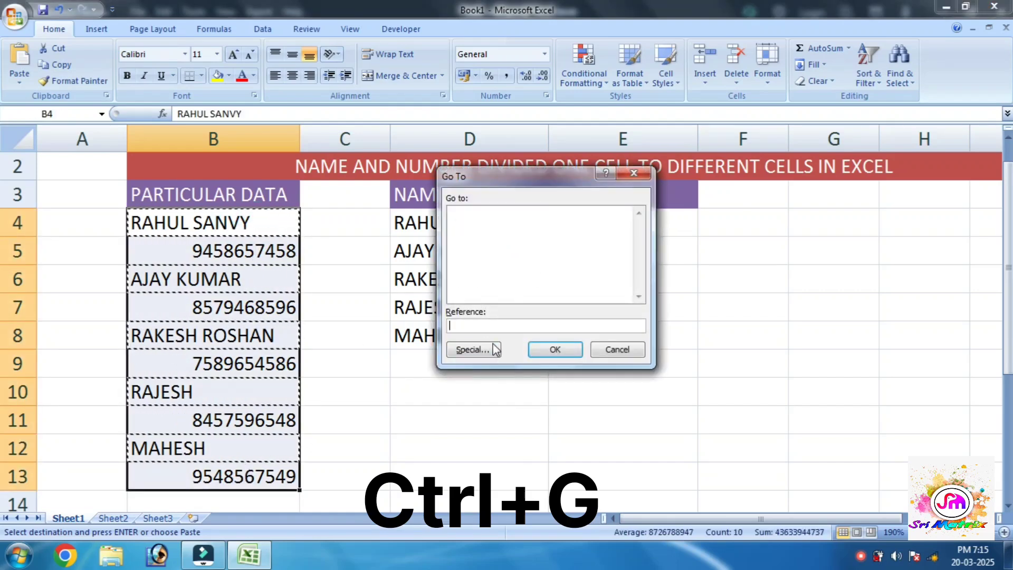
click(473, 350)
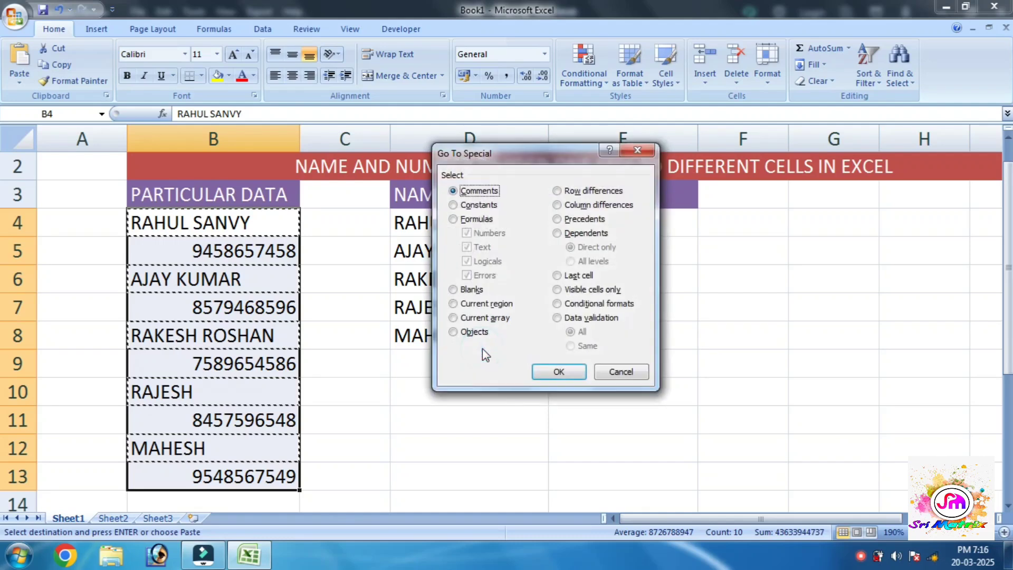
click(478, 204)
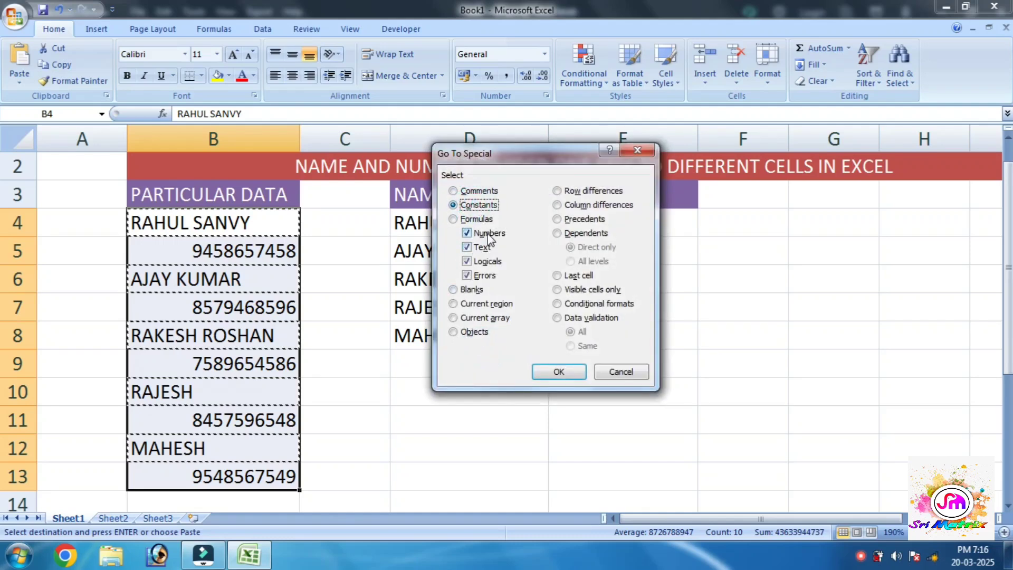
click(467, 247)
click(481, 261)
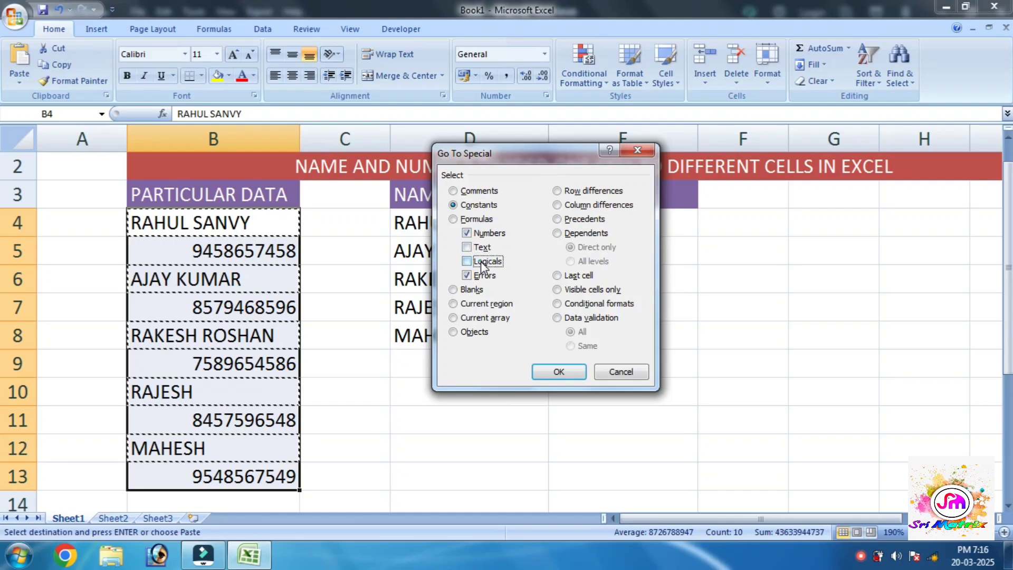
click(481, 275)
click(559, 371)
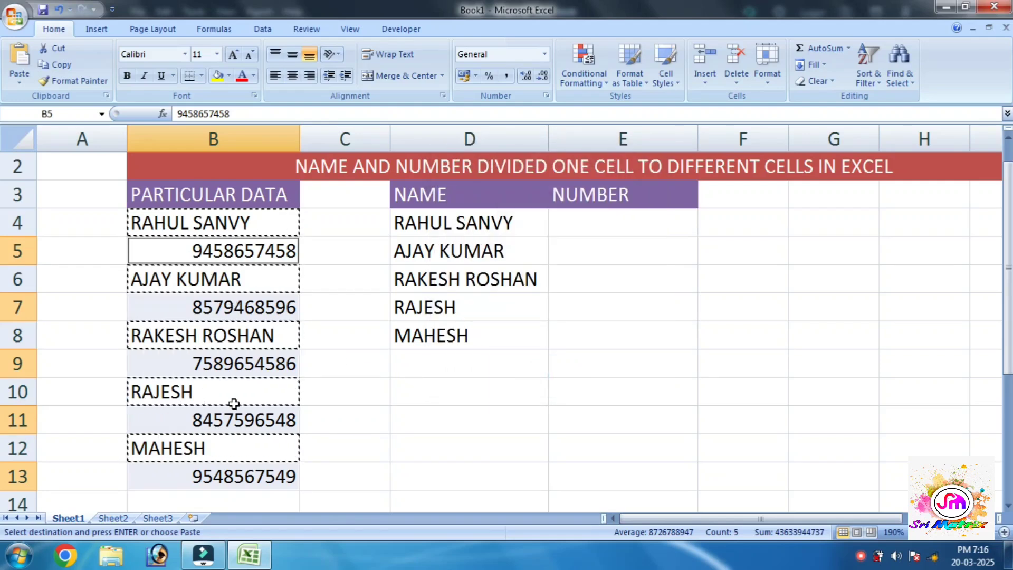
- Copy the five phone numbers into E4:E8 and clear the copy marquee
key(ctrl+c)
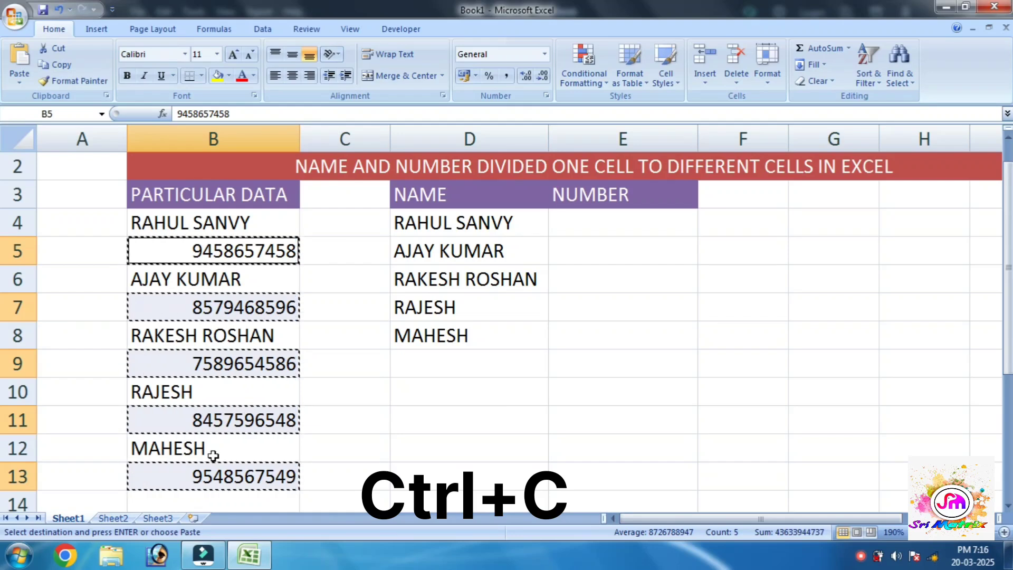
click(594, 229)
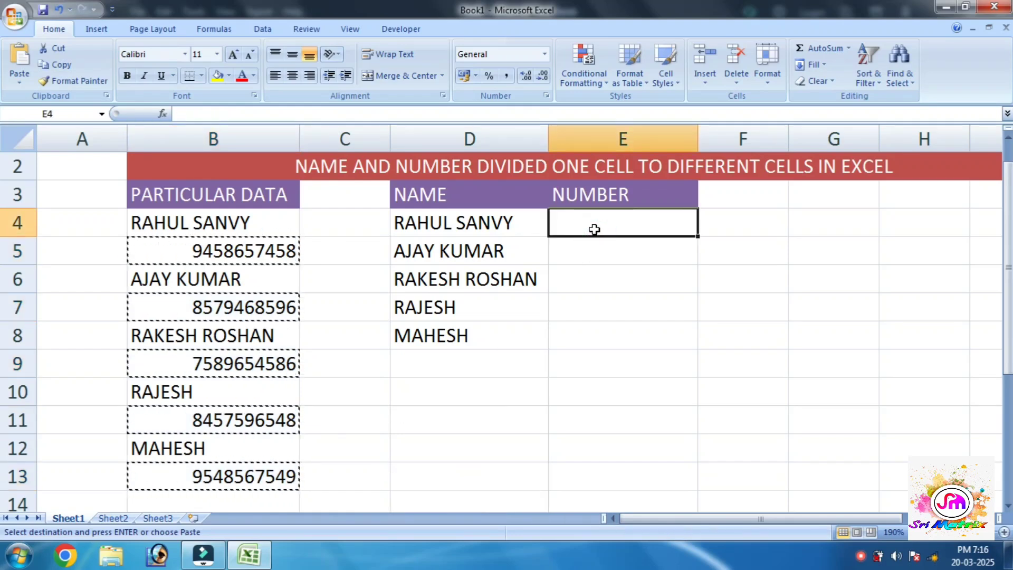
key(ctrl+v)
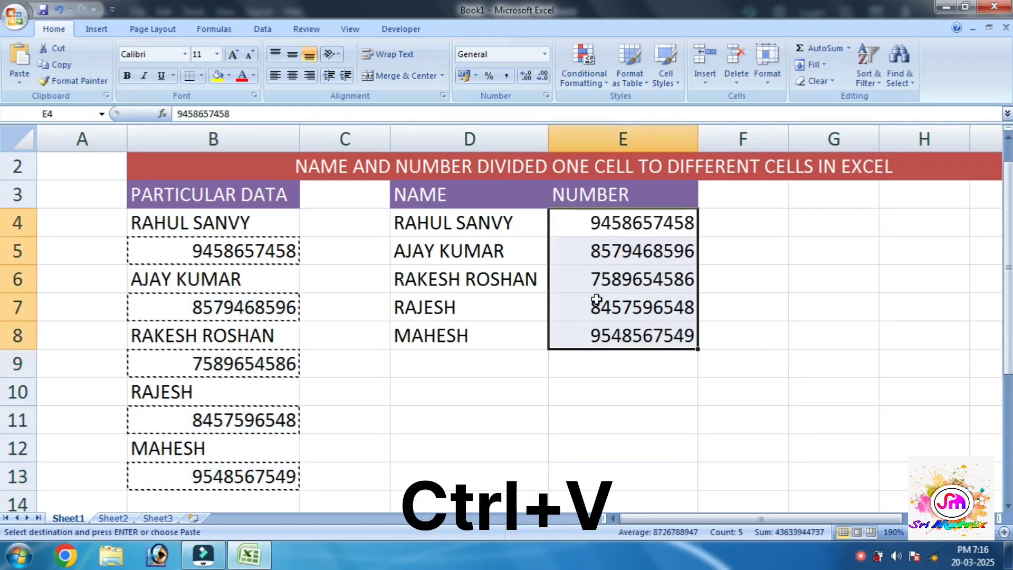
key(Escape)
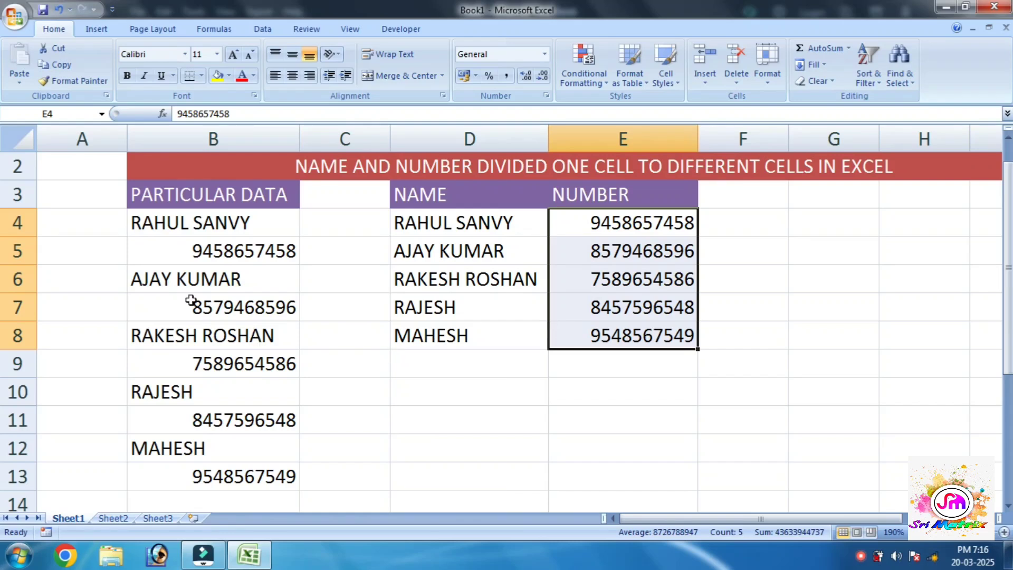